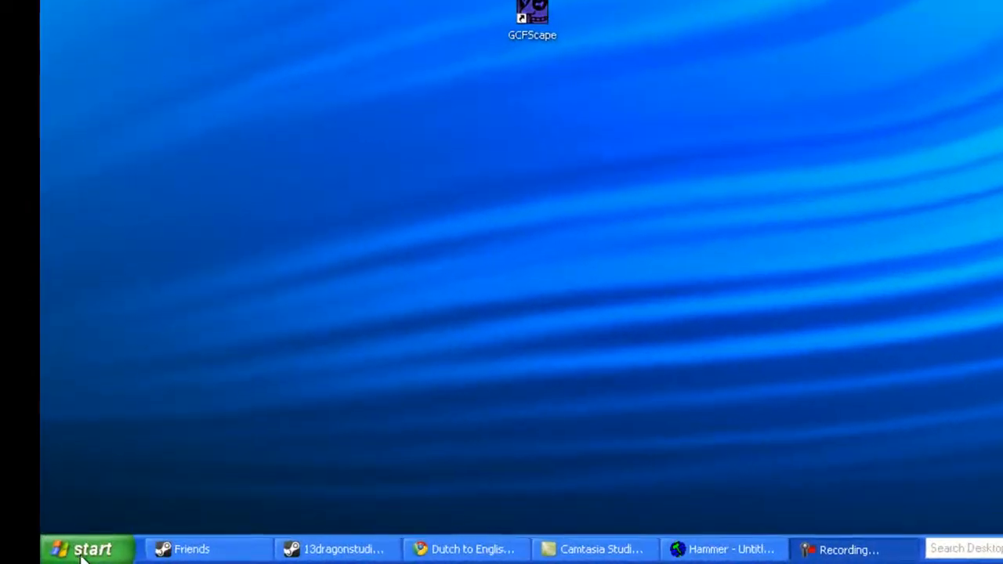
Step: Open the tools section of the Steam library and launch Source SDK
click(82, 552)
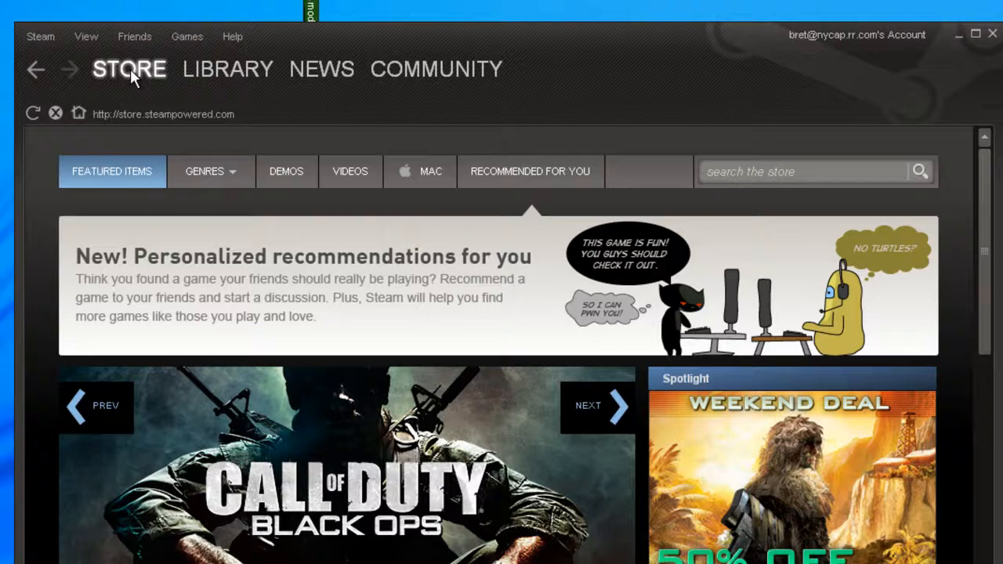
click(219, 72)
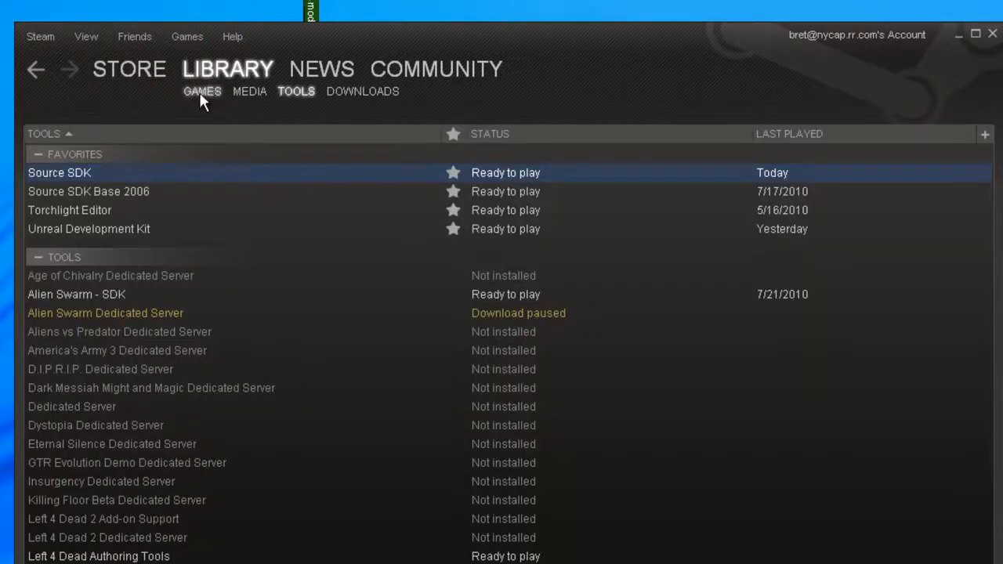
click(201, 92)
click(245, 92)
click(297, 94)
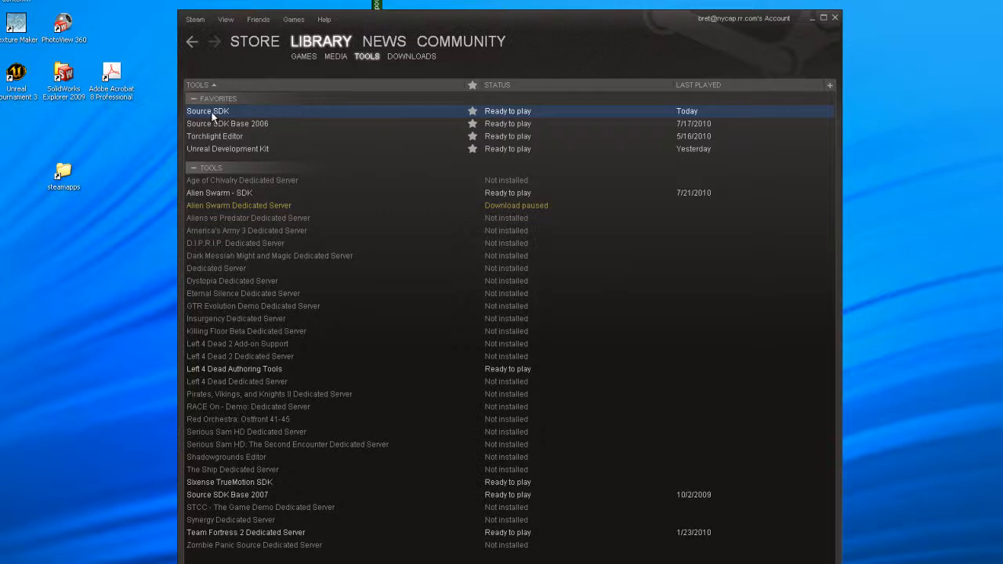
double_click(212, 116)
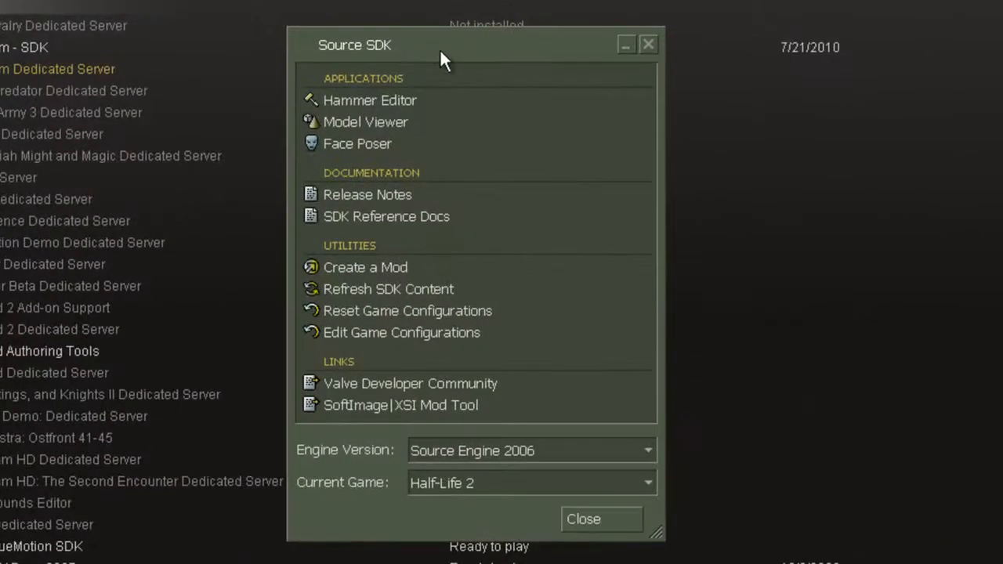
drag(440, 52, 435, 13)
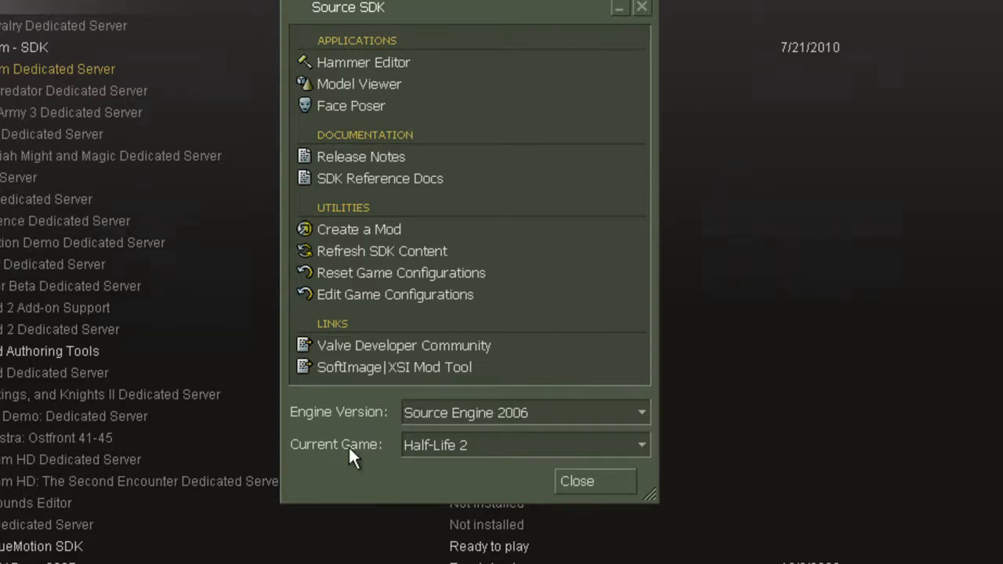
Step: Choose Source Engine 2006 as the engine version and Half-Life 2 as the current game for the SDK
click(642, 413)
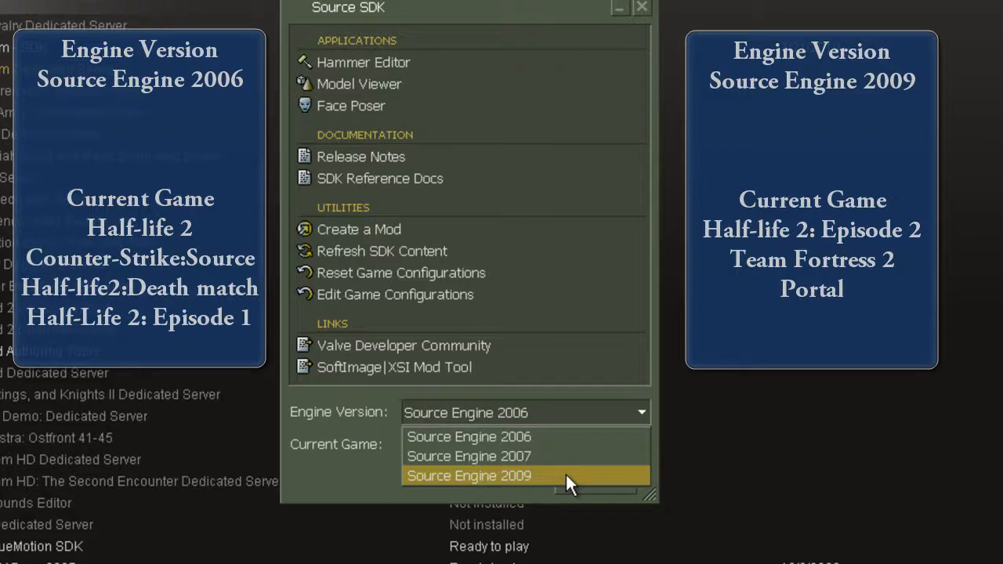
click(541, 432)
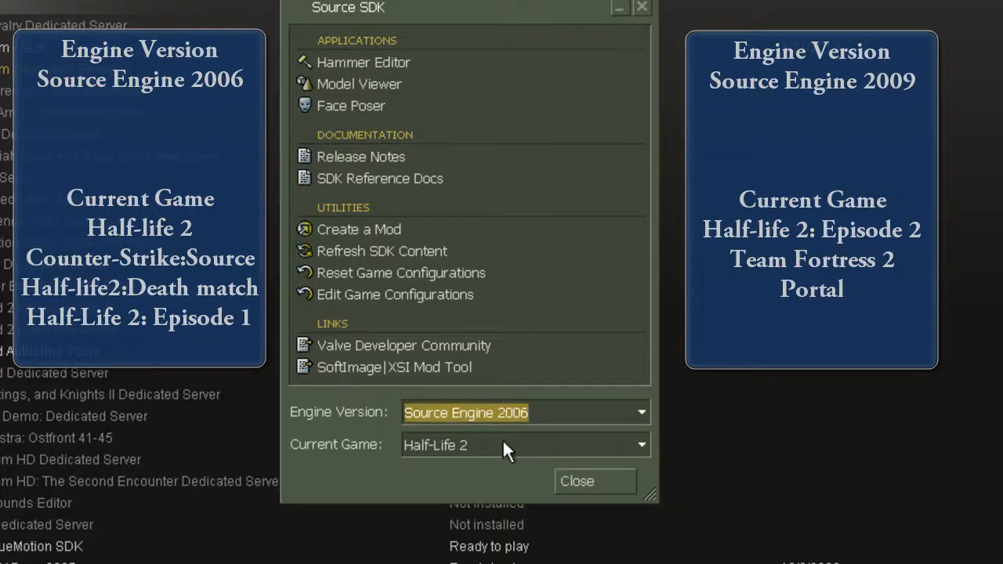
click(640, 445)
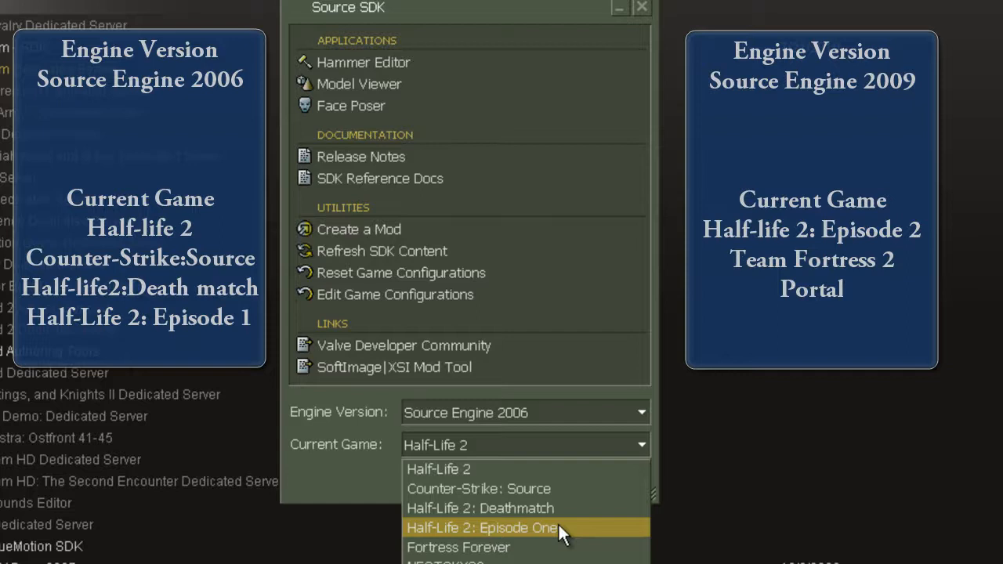
click(531, 444)
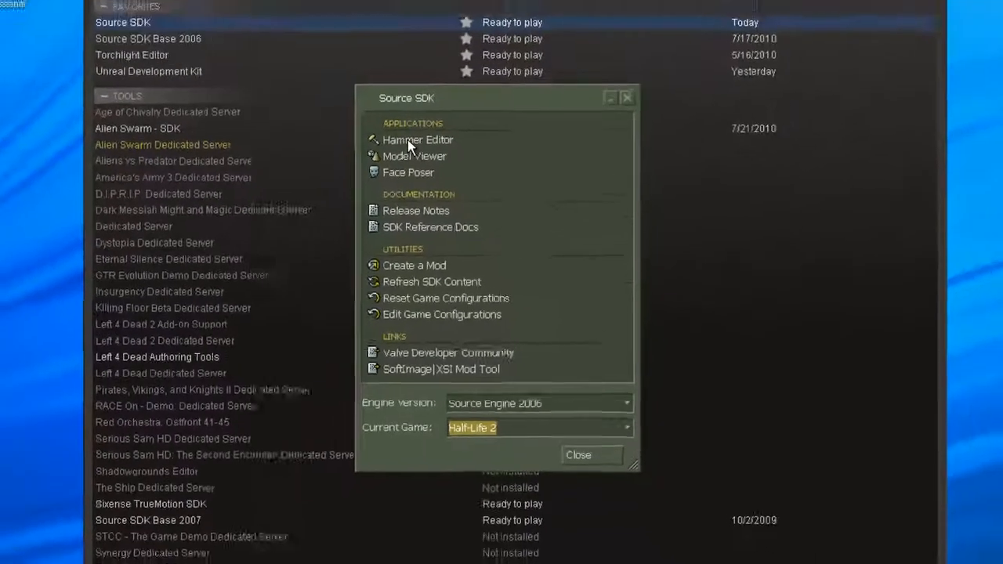
Step: Launch the Hammer Editor and create a new empty map
click(350, 62)
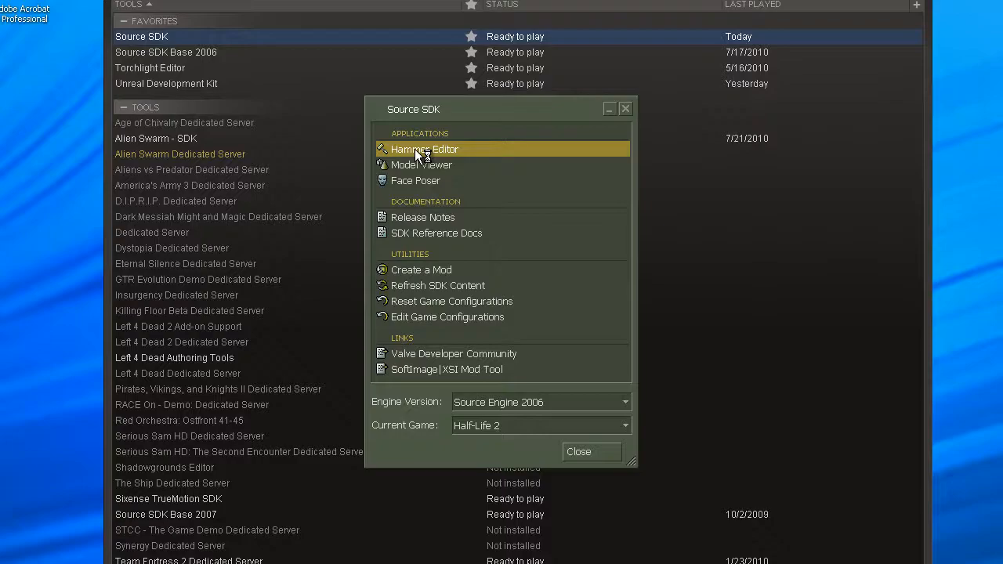
double_click(415, 149)
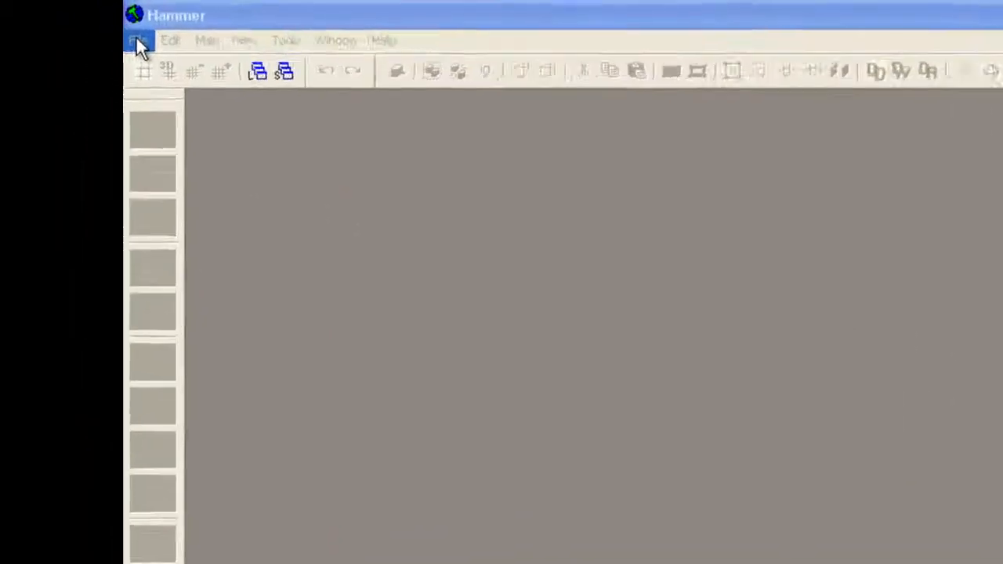
click(154, 46)
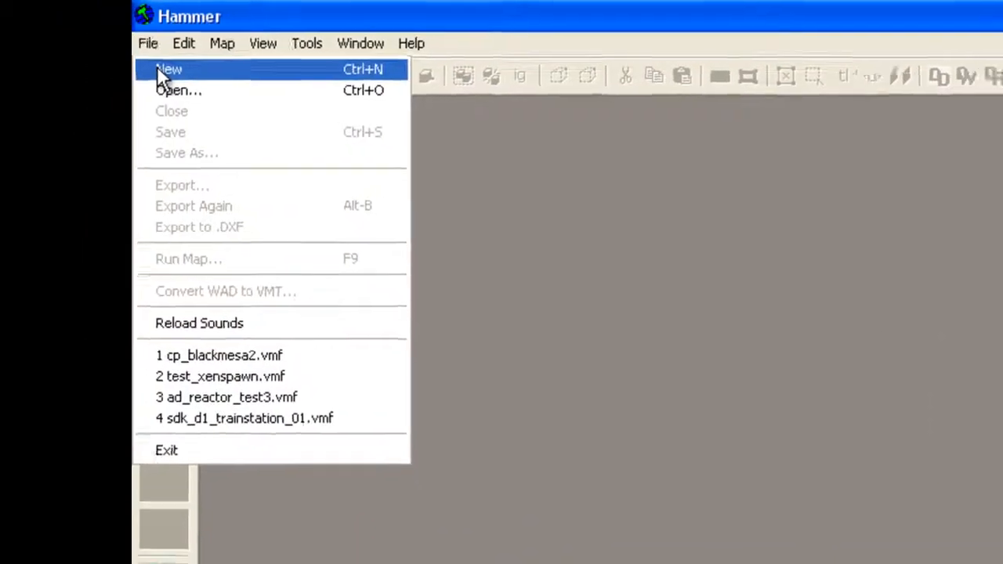
click(165, 73)
drag(248, 71, 248, 74)
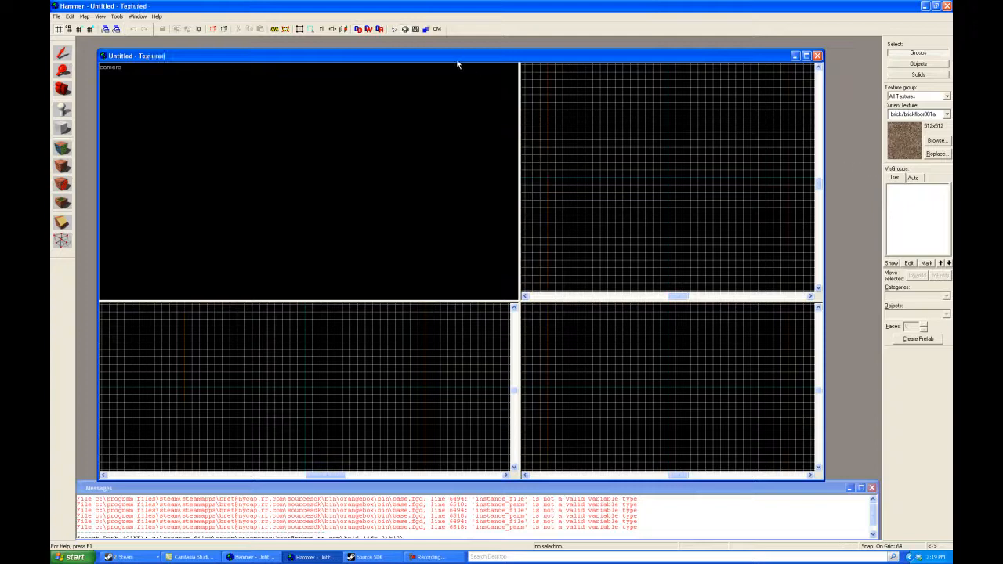
drag(458, 62, 456, 57)
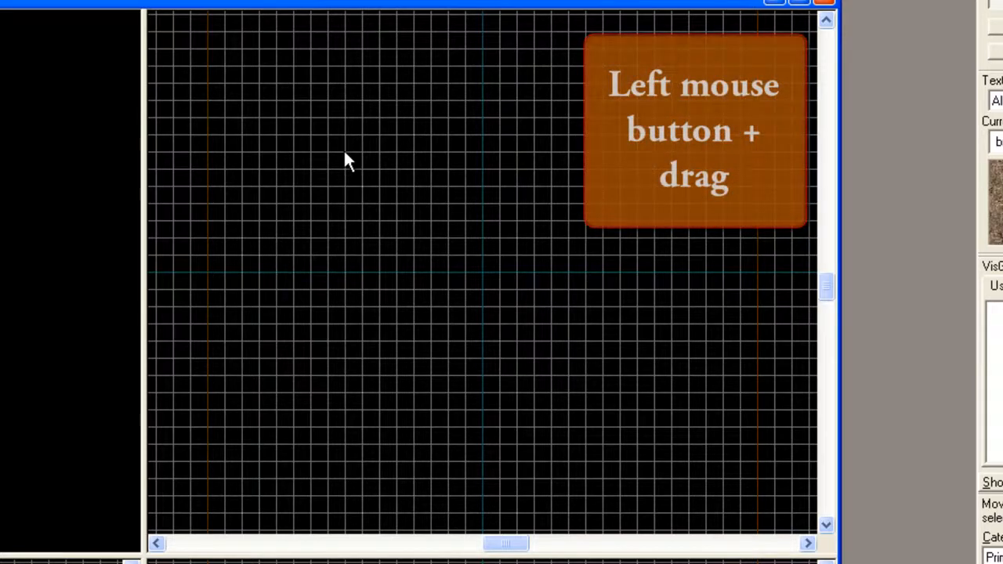
Step: Create a rectangular block brush about 1216 by 1088 units around the centre of the top view
mouse_move(345, 153)
mouse_down()
mouse_move(630, 376)
mouse_move(676, 436)
mouse_up()
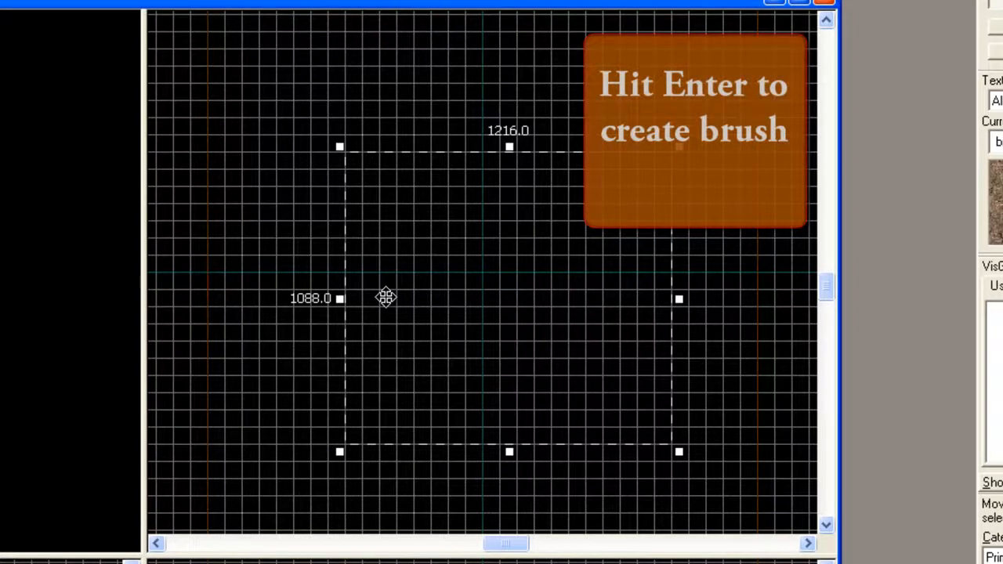
key(Return)
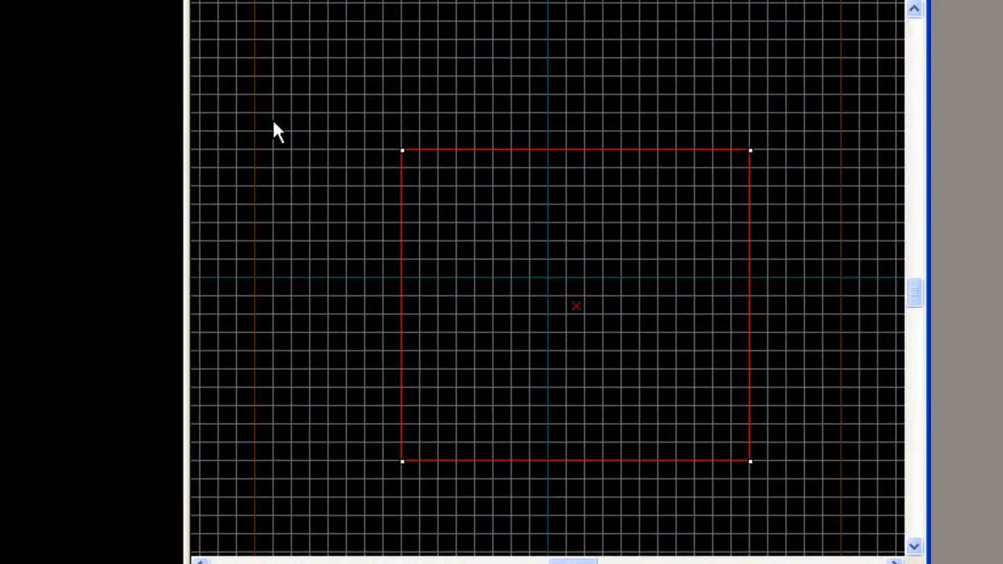
Step: Place a camera outside the brush's upper corner in the top view and aim it towards the brush
click(270, 50)
drag(271, 51, 371, 128)
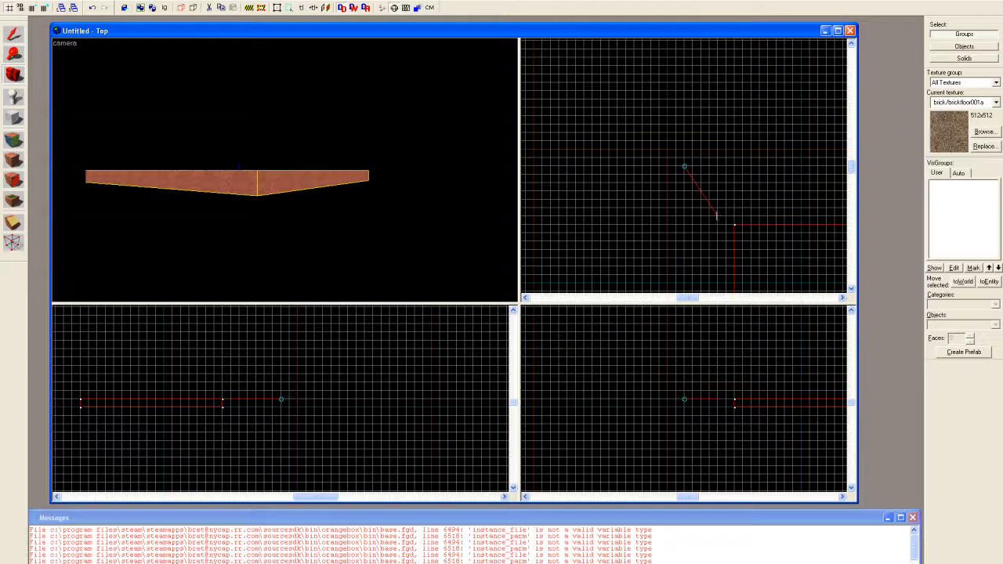
drag(717, 213, 745, 208)
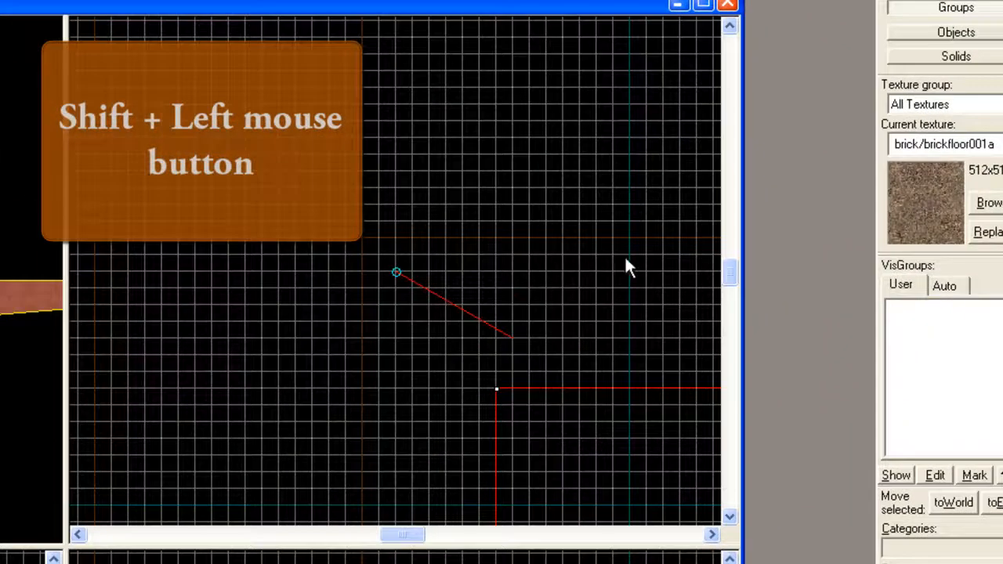
Step: Add a second camera above the brush in the top view, and re-aim the first camera using the top and side views
shift+click(626, 237)
shift+drag(631, 275, 628, 320)
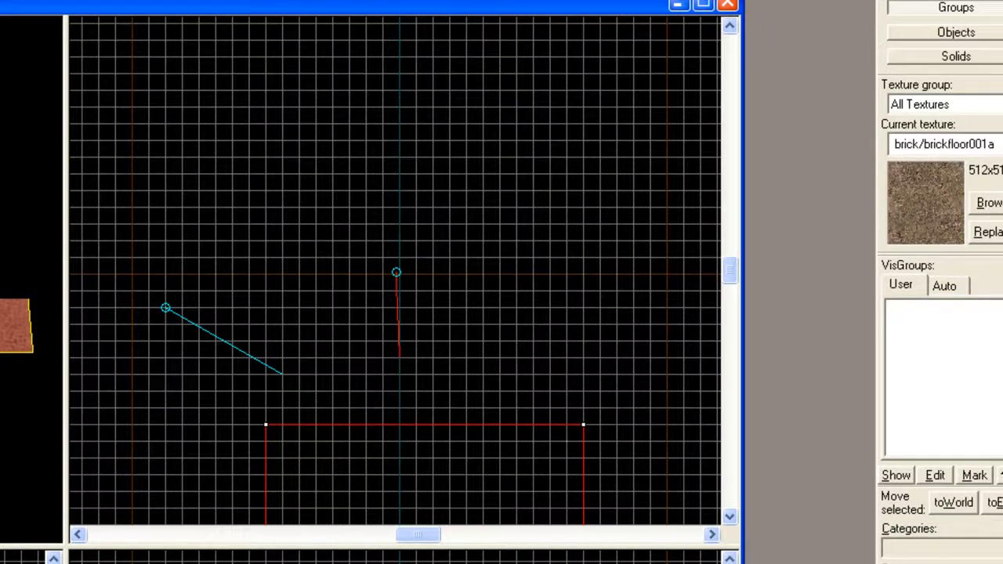
drag(165, 308, 149, 308)
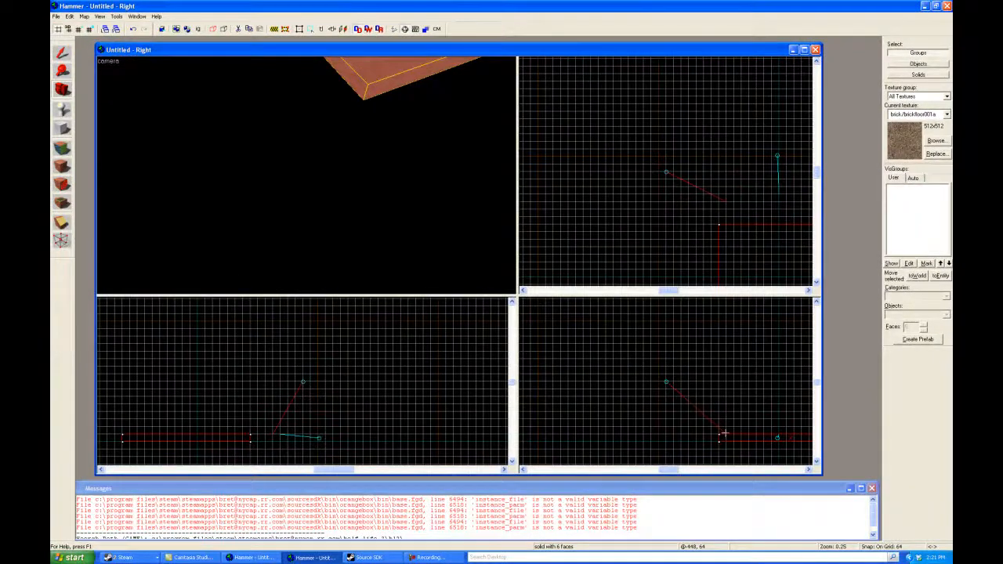
drag(725, 433, 747, 411)
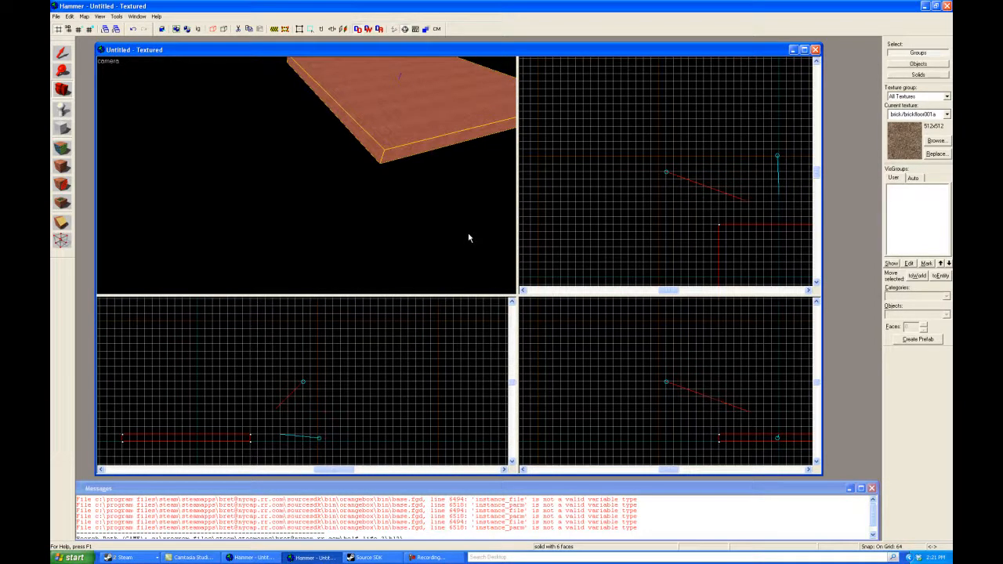
Step: Cycle the 3D view through the placed cameras
key(Page_Up)
key(Page_Up)
key(Page_Up)
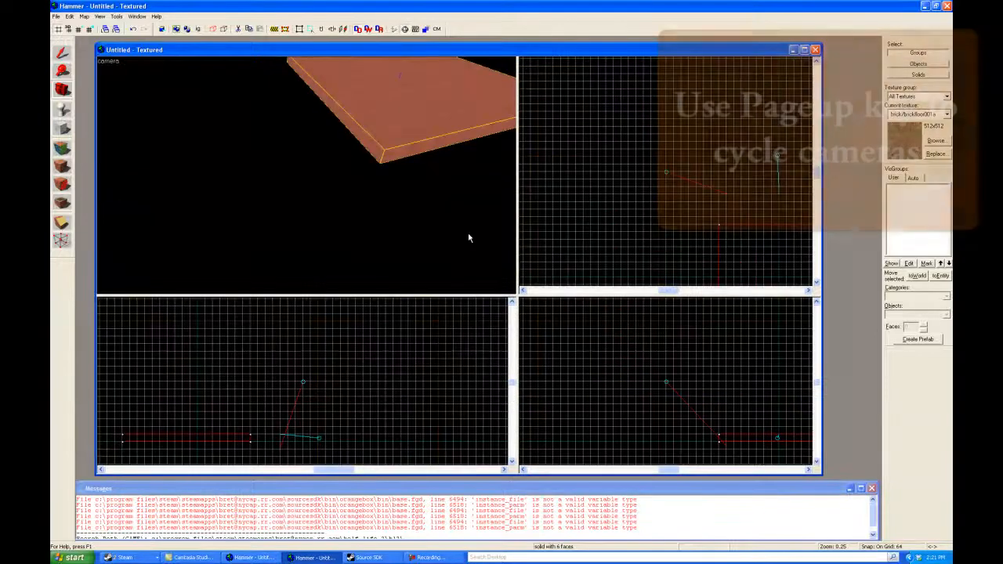
key(Page_Up)
key(Page_Up)
key(Page_Up)
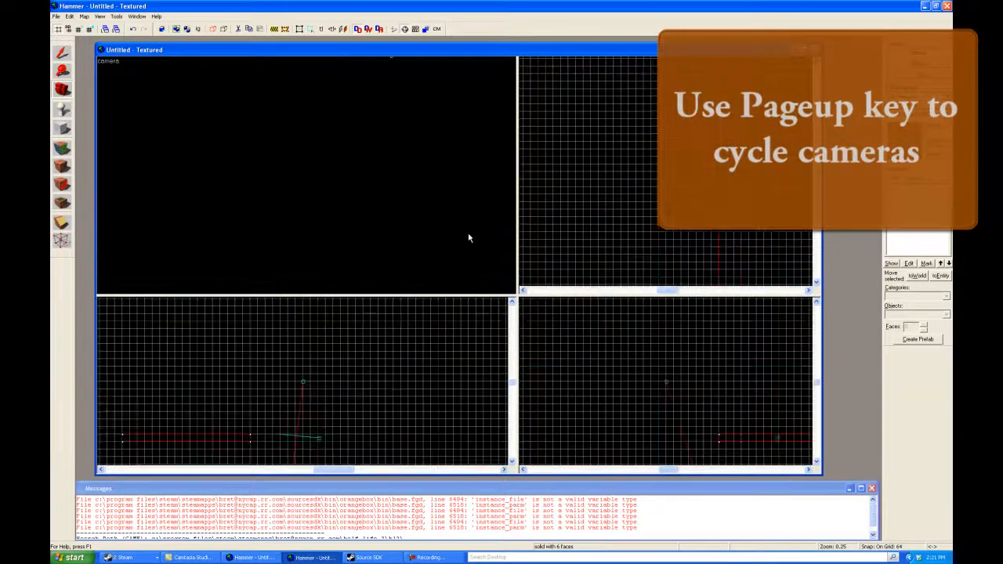
key(Page_Up)
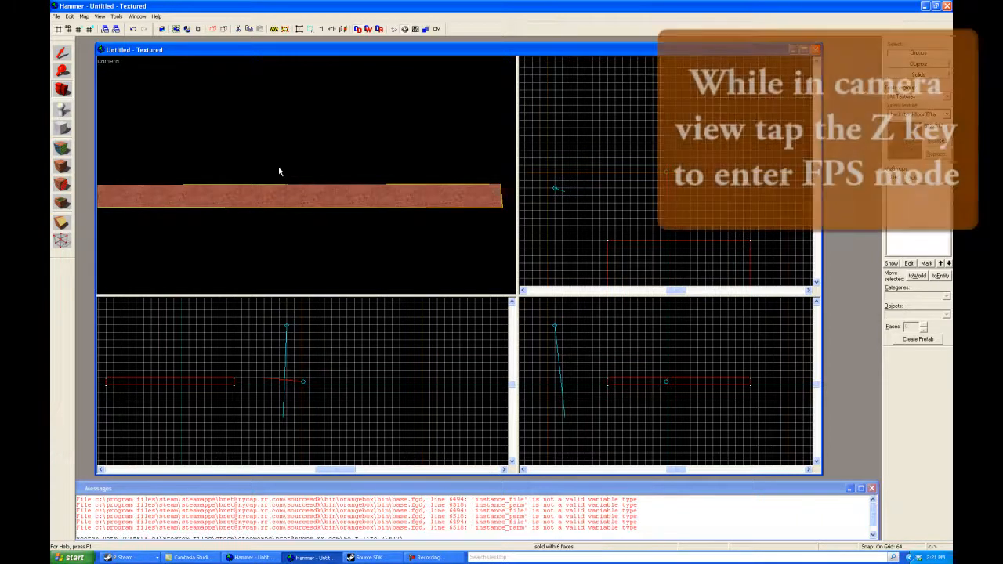
Step: Fly around the brush in the 3D view's first-person mode to examine it from several sides
key(z)
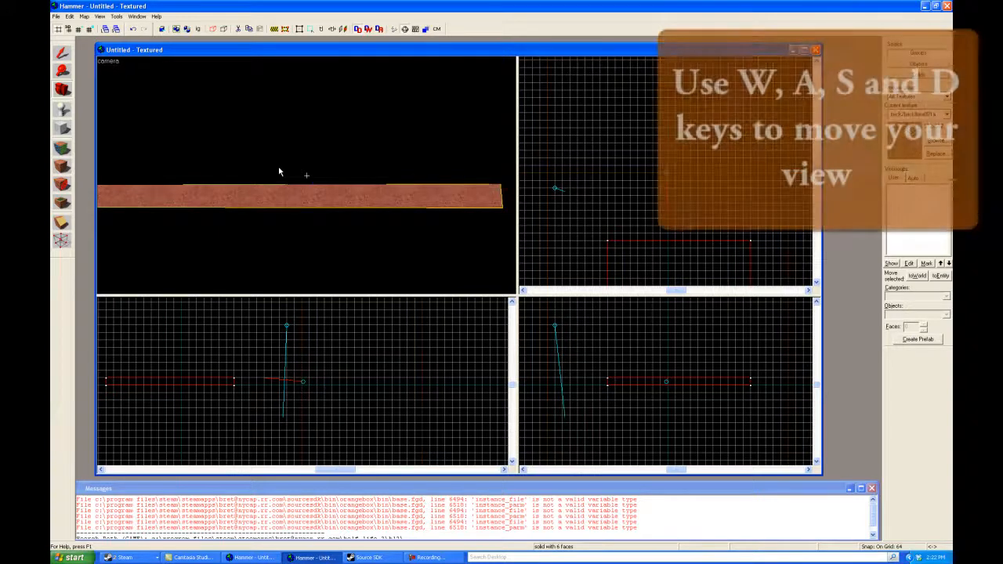
key(z)
key(w)
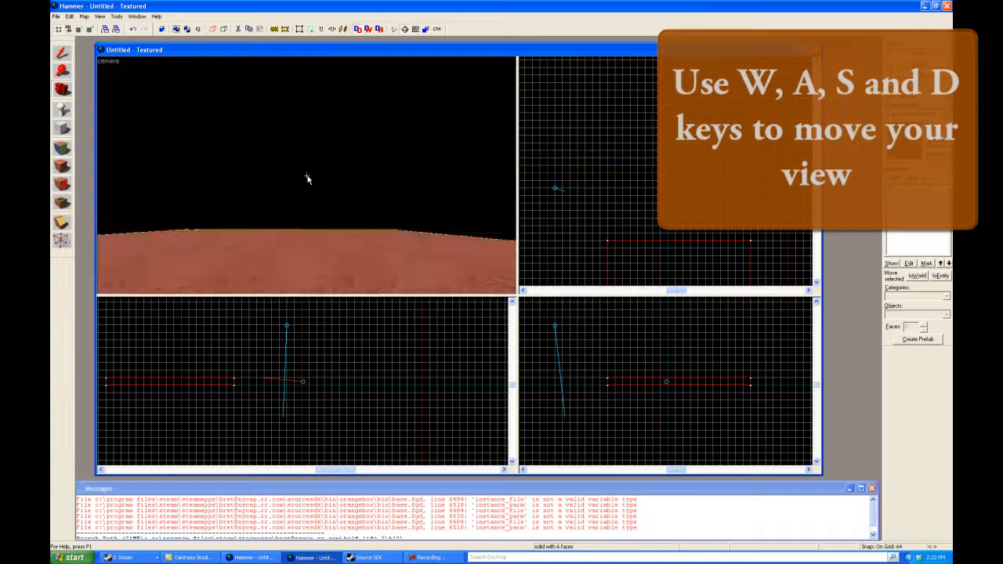
key(s)
key(a)
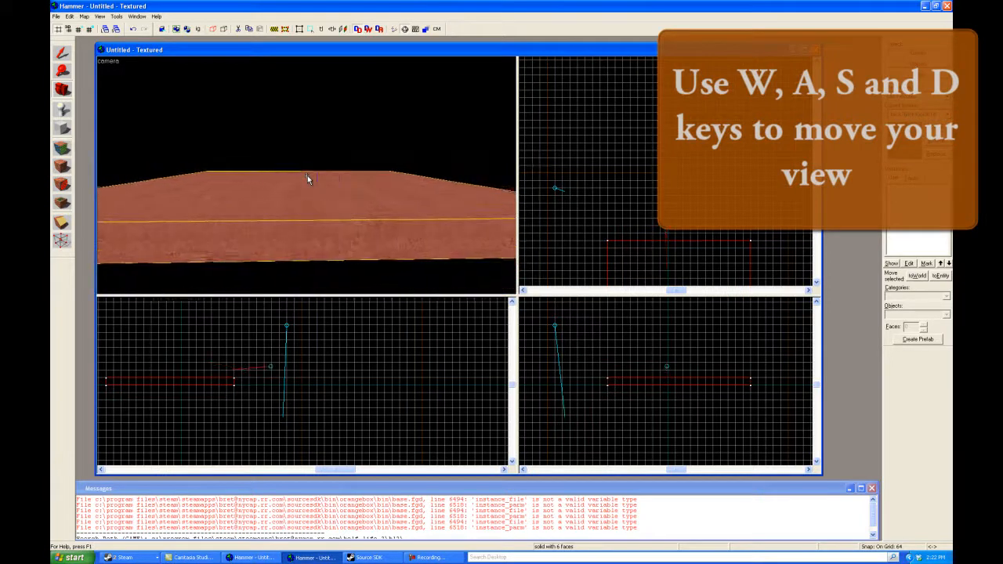
key(d)
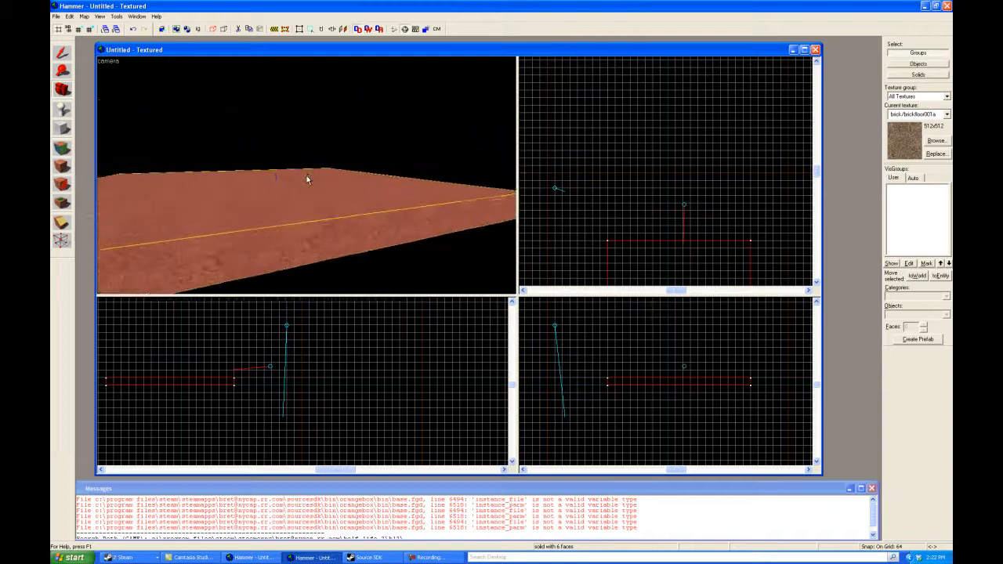
key(a)
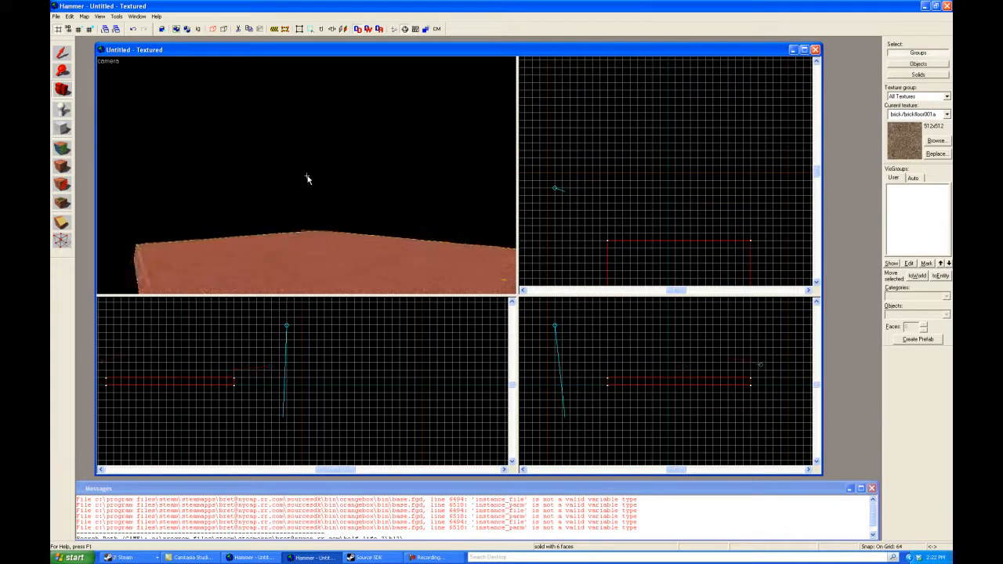
key(w)
key(s)
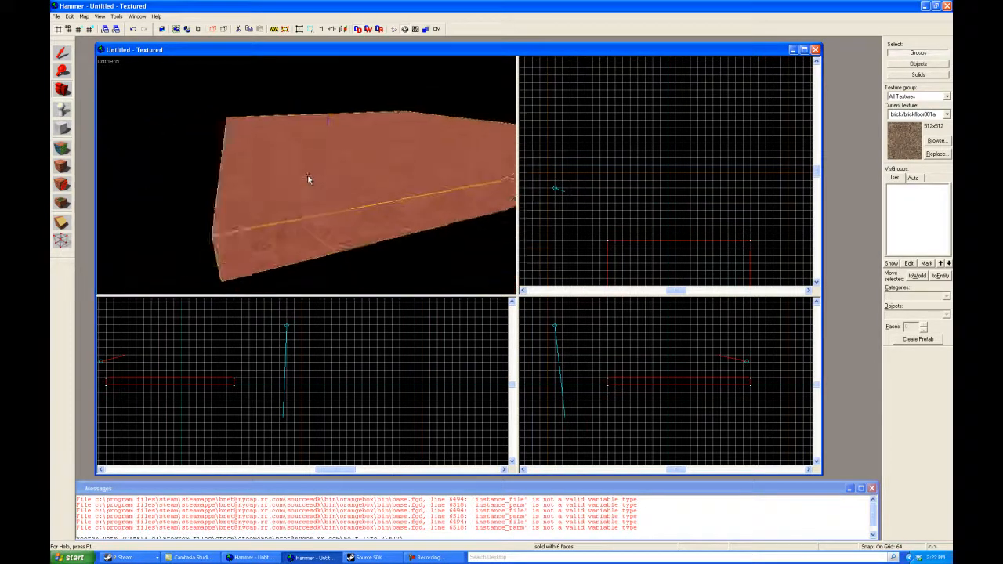
key(a)
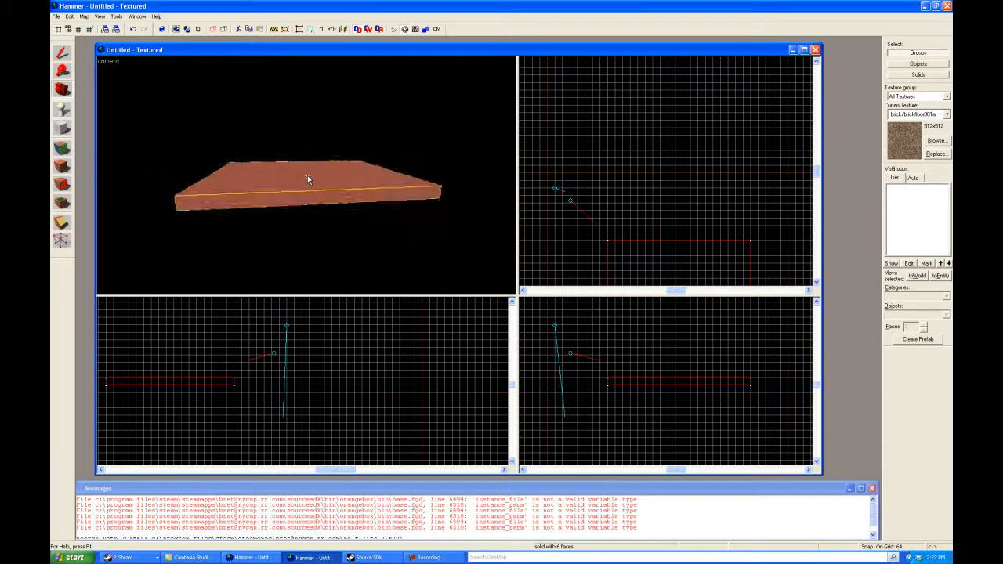
key(s)
key(a)
key(w)
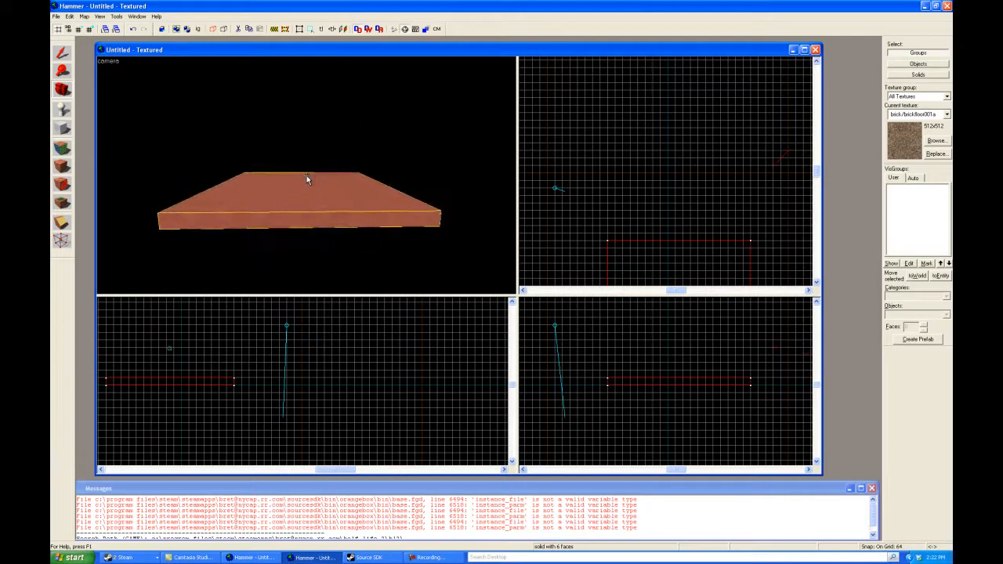
key(z)
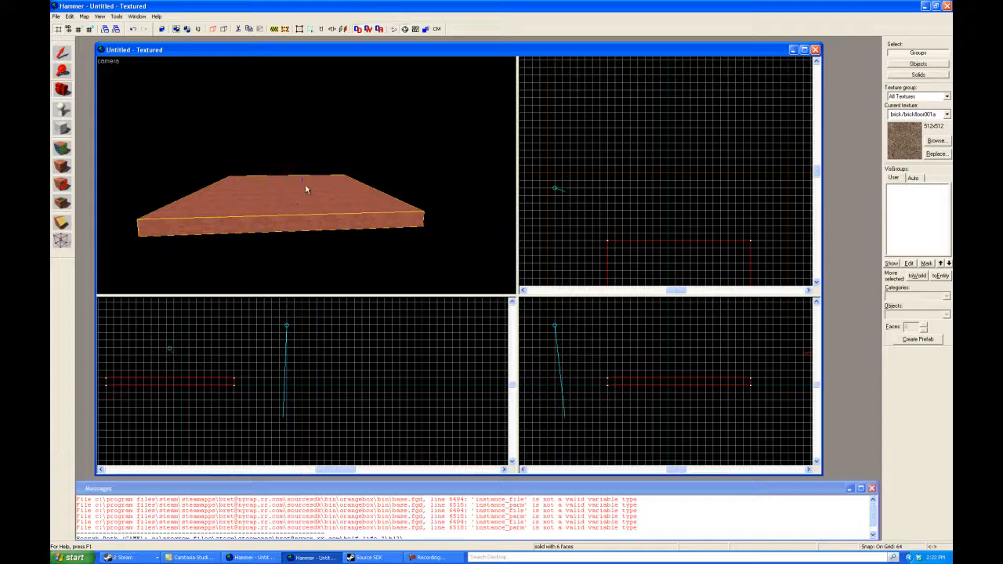
drag(331, 186, 308, 179)
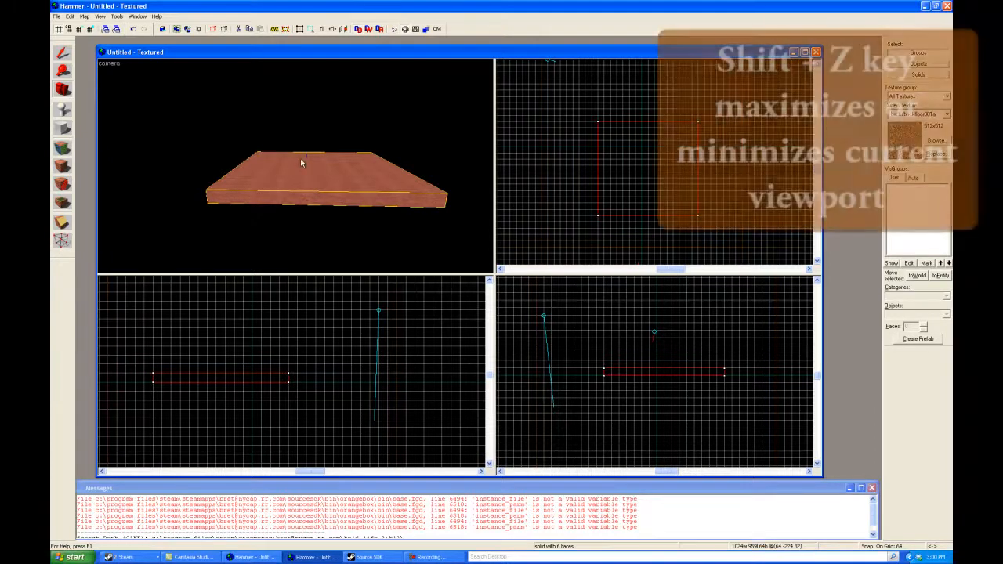
Step: Maximize the 3D camera viewport and restore the four-viewport layout
key(shift+z)
key(shift+z)
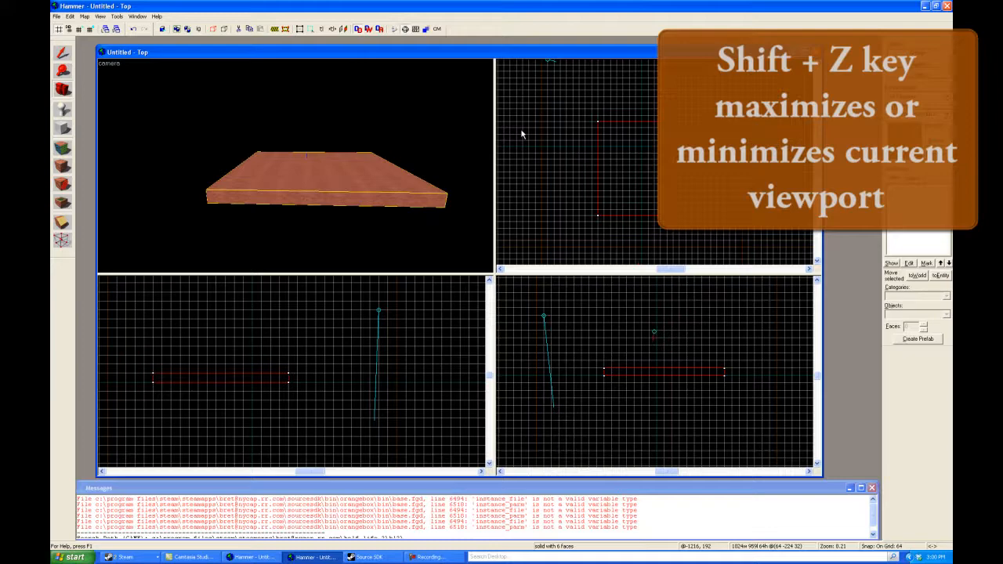
Step: Maximize and restore the top view, and do the same with the right view
key(shift+z)
key(shift+z)
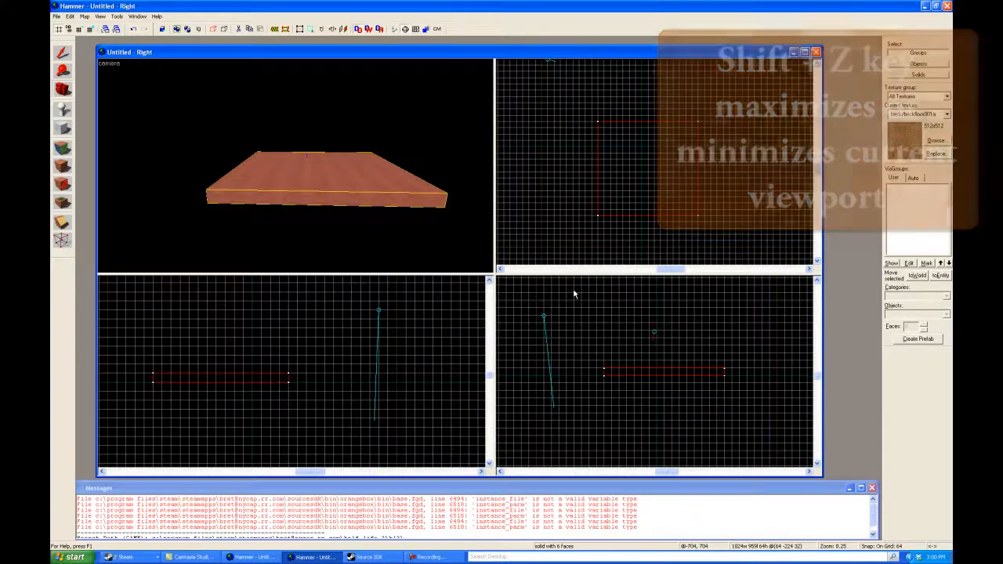
key(shift+z)
key(shift+z)
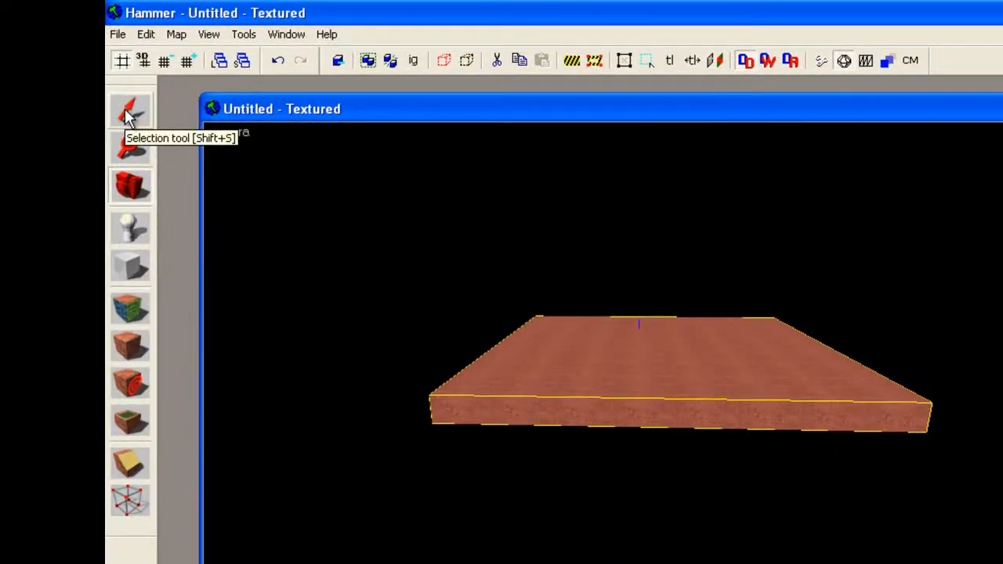
Step: Activate the Selection tool and select the brick floor brush in the 3D view
click(128, 115)
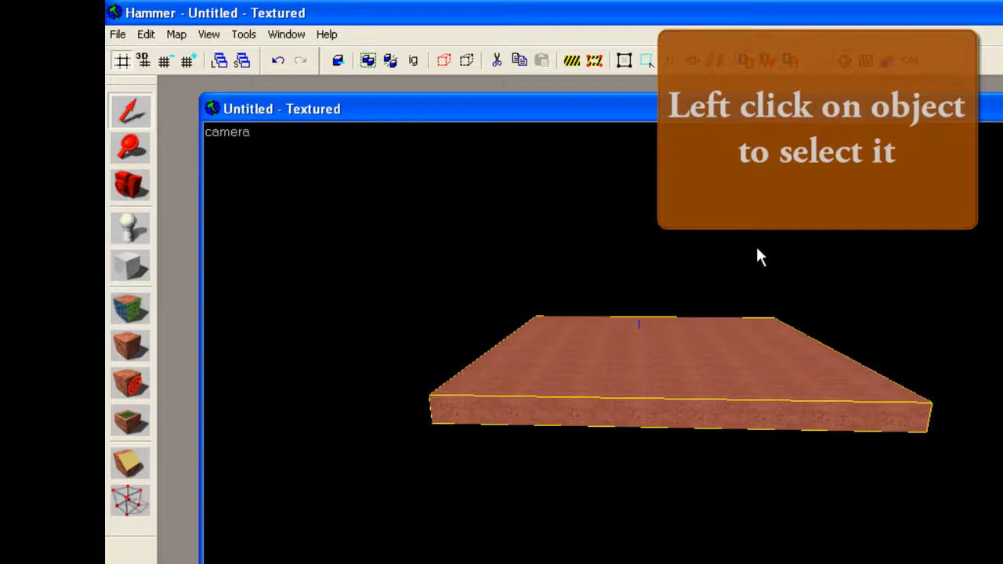
click(758, 253)
click(693, 384)
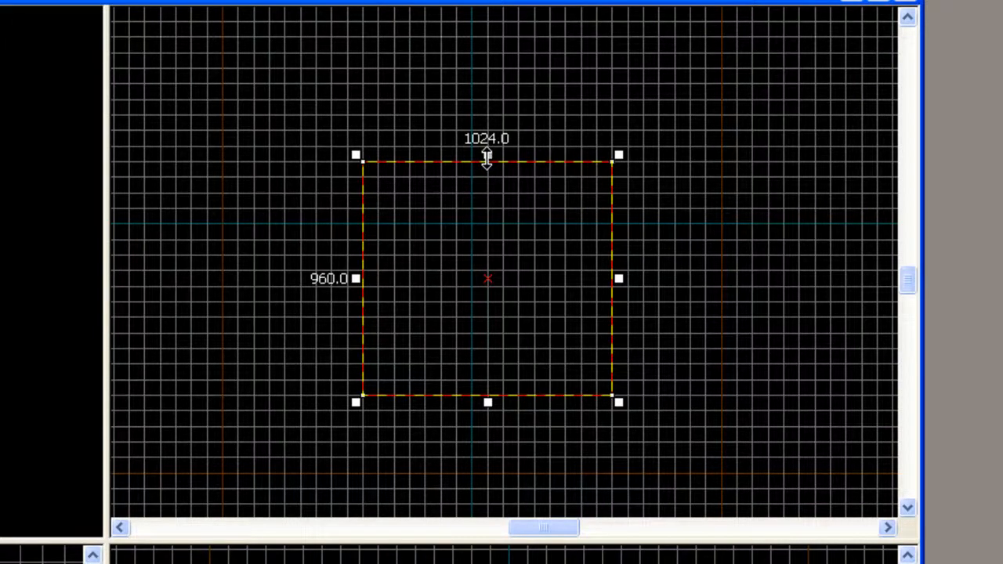
Step: Resize the brush to 1088 by 832 units in the top view and move it 64 units left and up
mouse_move(486, 159)
mouse_down()
mouse_move(491, 83)
mouse_move(510, 193)
mouse_up()
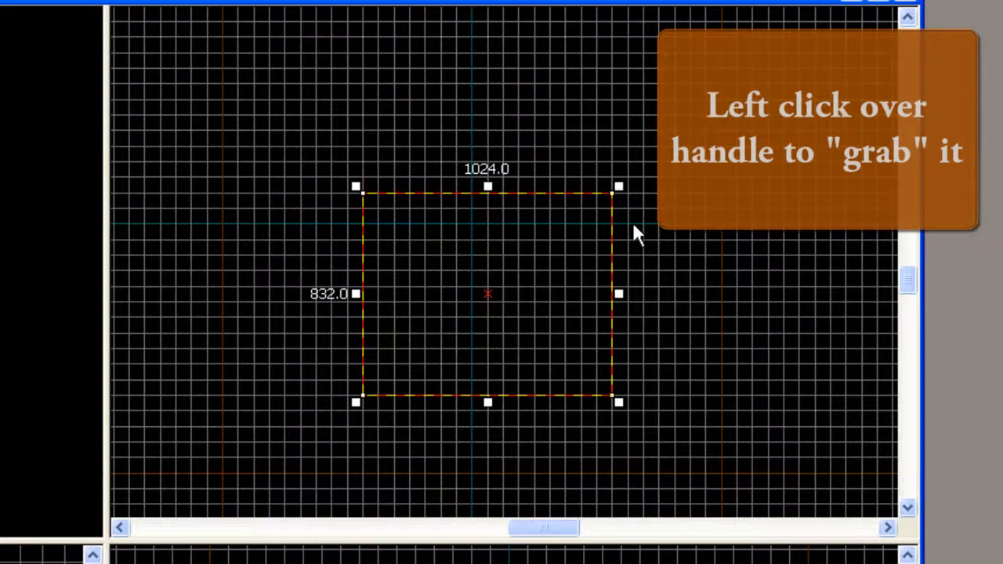
mouse_move(618, 187)
mouse_down()
mouse_move(540, 277)
mouse_move(631, 178)
mouse_up()
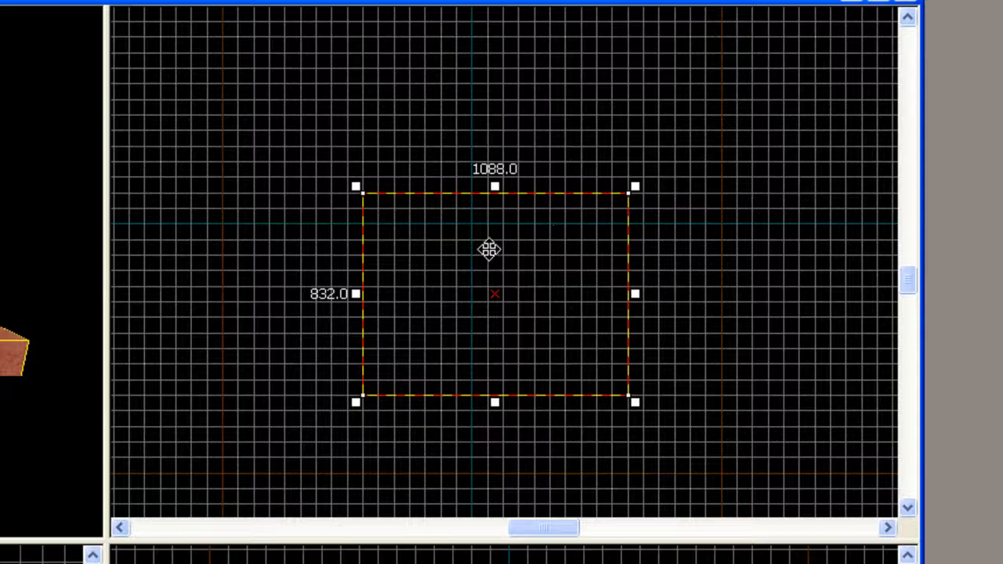
mouse_move(488, 249)
mouse_down()
mouse_move(443, 197)
mouse_move(530, 149)
mouse_move(541, 260)
mouse_move(447, 282)
mouse_move(465, 235)
mouse_move(477, 237)
mouse_up()
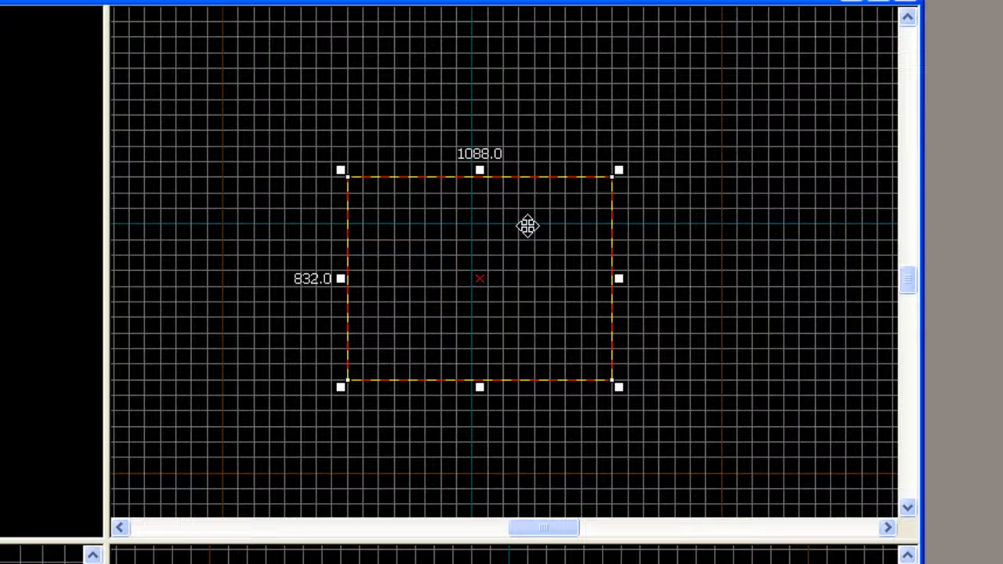
Step: Try the brush's rotation mode in the top view, and skew its right edge upward in skew mode
click(527, 226)
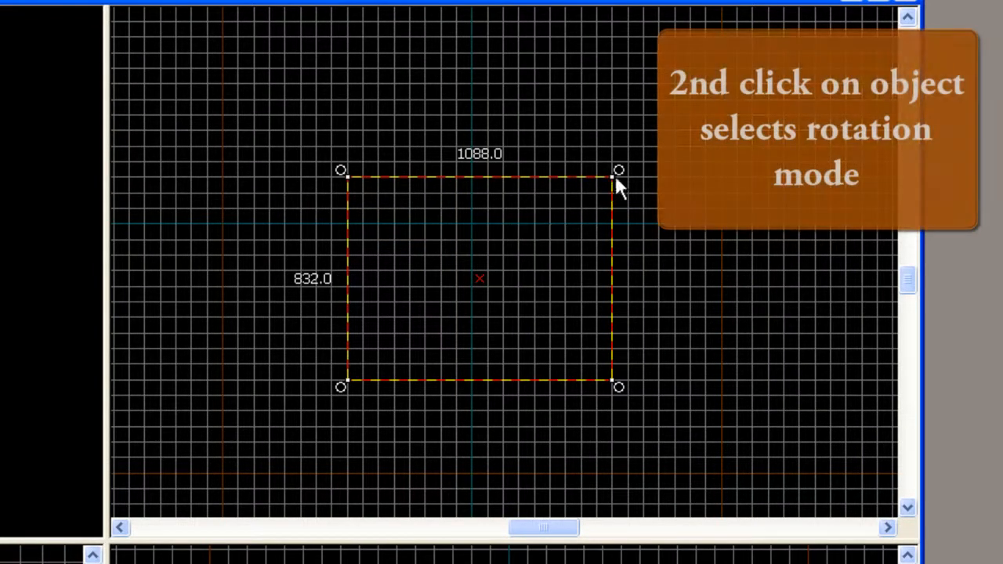
mouse_move(619, 176)
mouse_down()
mouse_move(642, 239)
mouse_move(614, 356)
mouse_move(636, 247)
mouse_move(620, 177)
mouse_up()
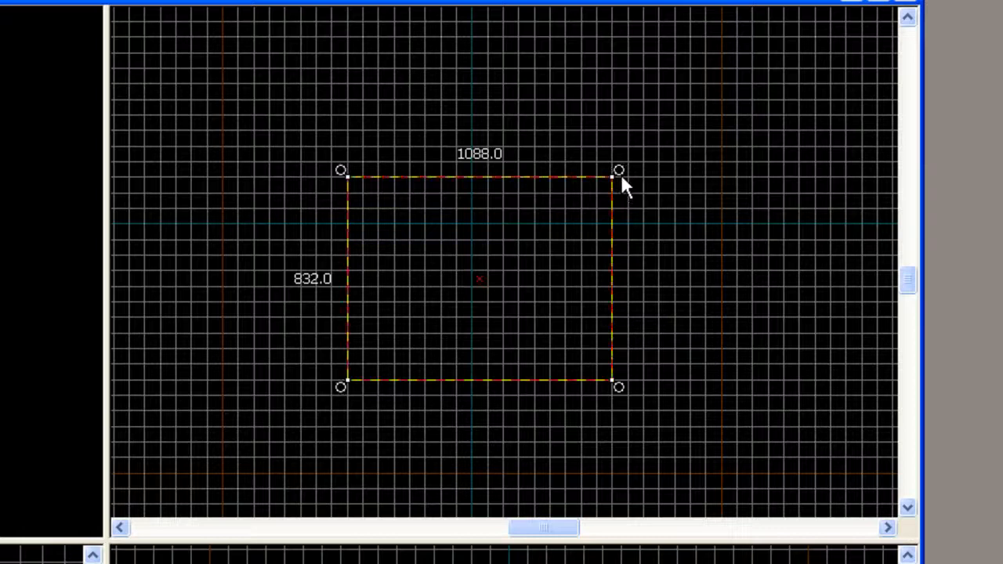
click(543, 212)
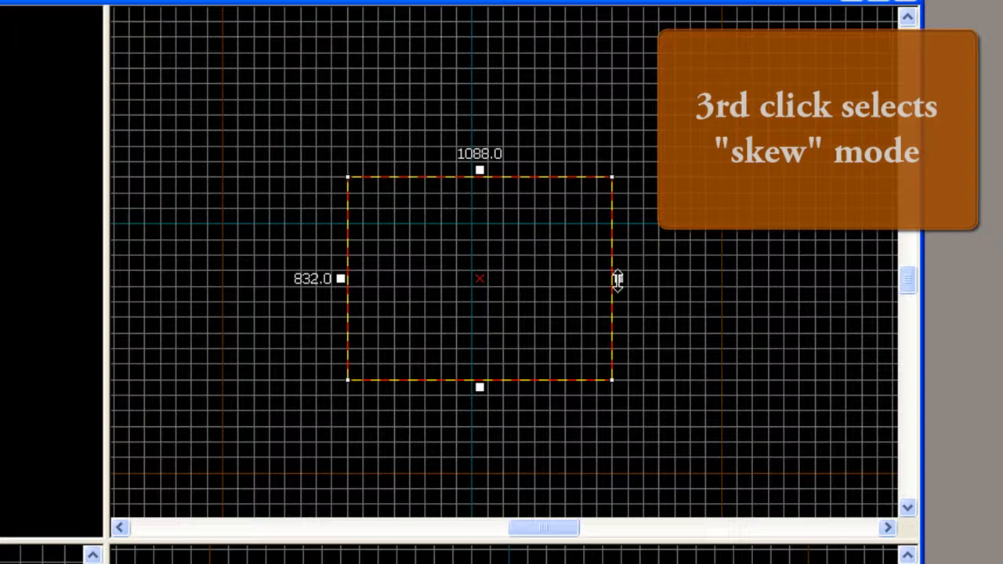
mouse_move(618, 280)
mouse_down()
mouse_move(623, 366)
mouse_move(629, 233)
mouse_move(629, 287)
mouse_move(629, 269)
mouse_up()
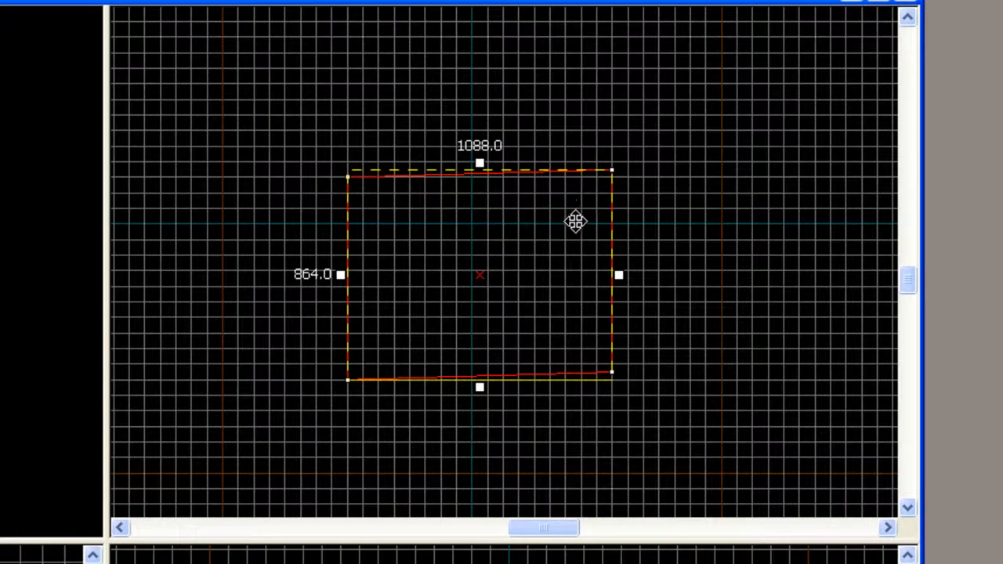
scroll(533, 245, up, 2)
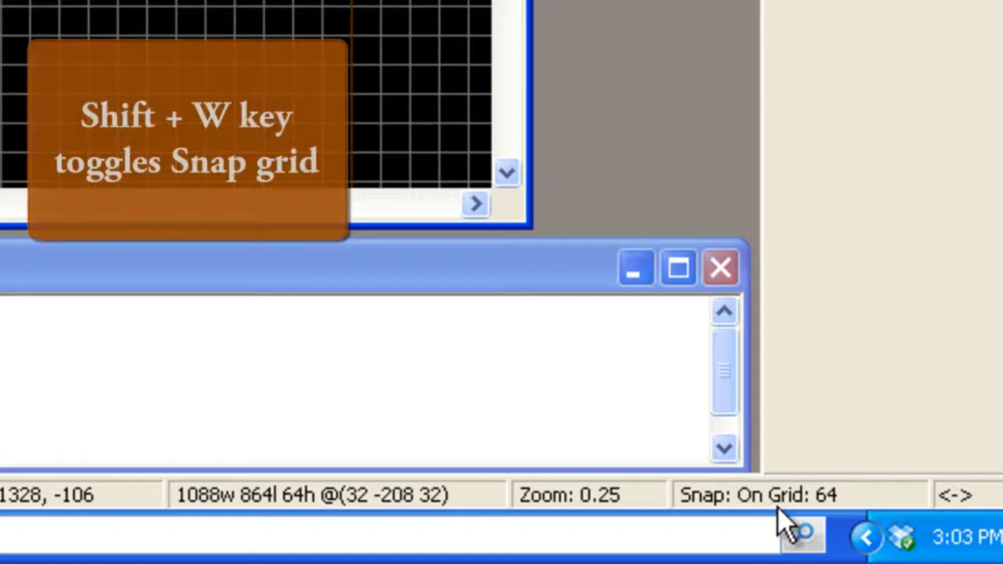
Step: Turn grid snapping off and back on
key(shift+w)
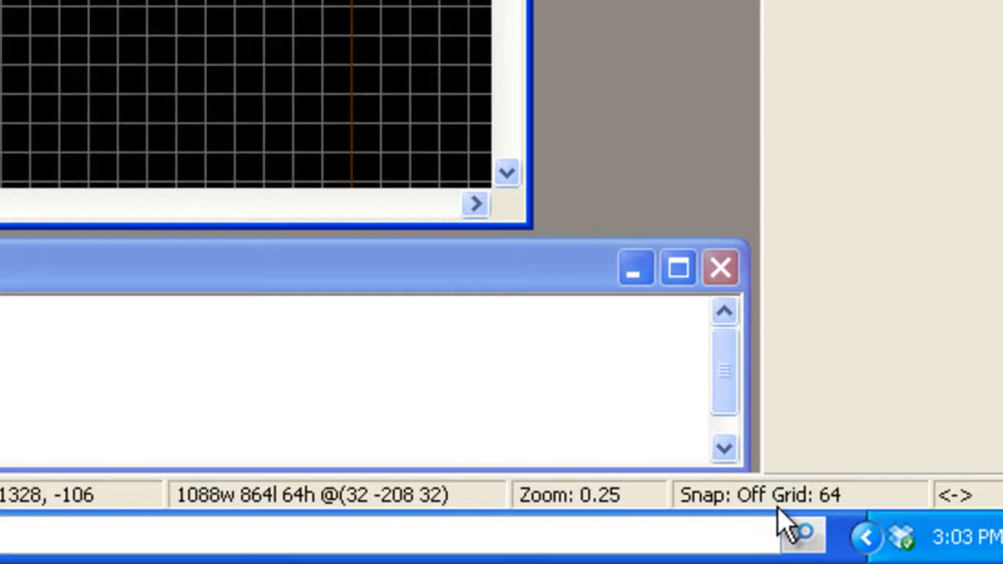
key(shift+w)
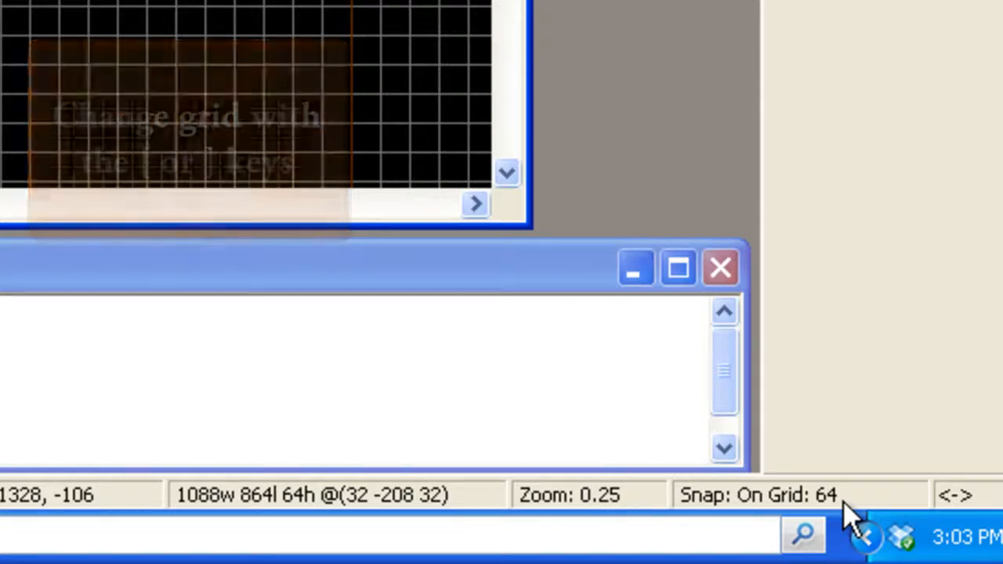
Step: Step the grid size through 32 and 128, and set it to 16
key(bracketleft)
key(bracketleft)
key(bracketright)
key(bracketright)
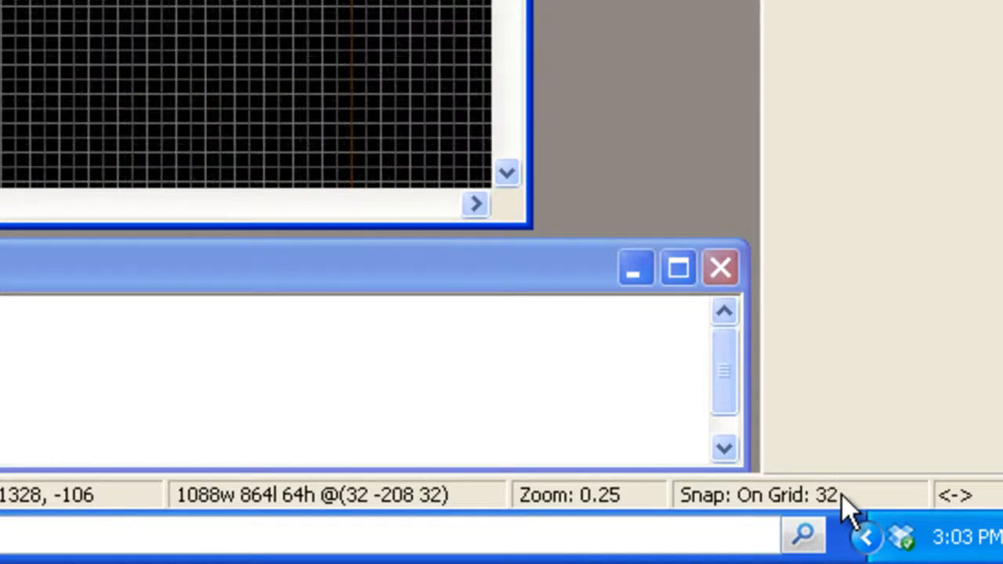
key(bracketright)
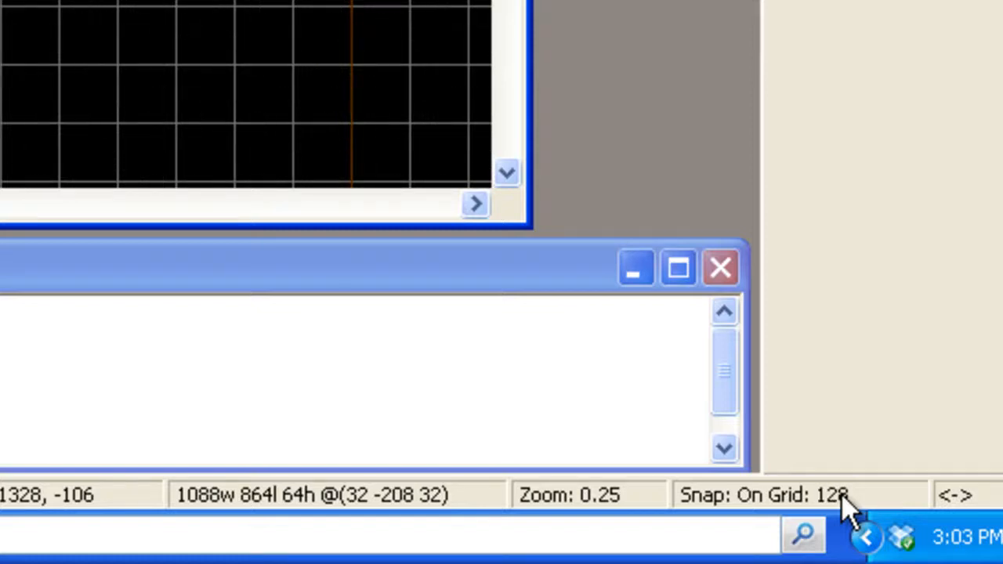
key(bracketleft)
key(bracketleft)
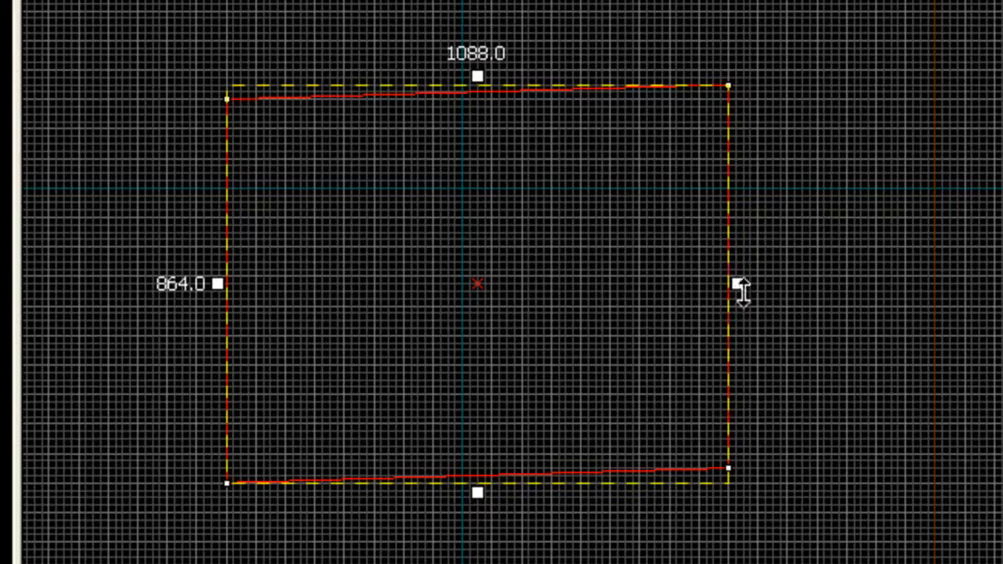
Step: Skew the brush's right edge back down to a straight rectangle, return to resize mode, and set the grid size to 64
mouse_move(741, 289)
mouse_down()
mouse_move(750, 306)
mouse_move(748, 291)
mouse_up()
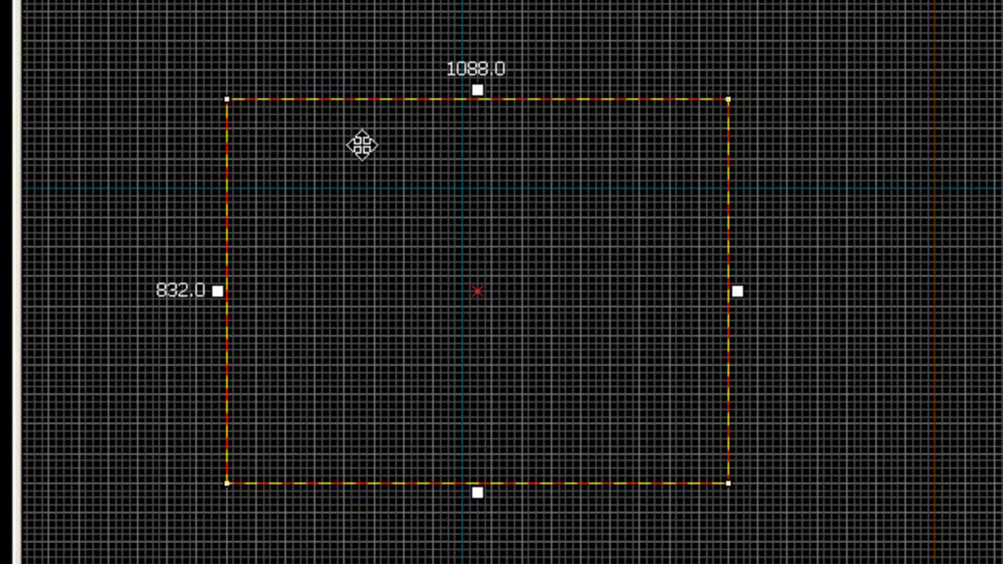
click(574, 204)
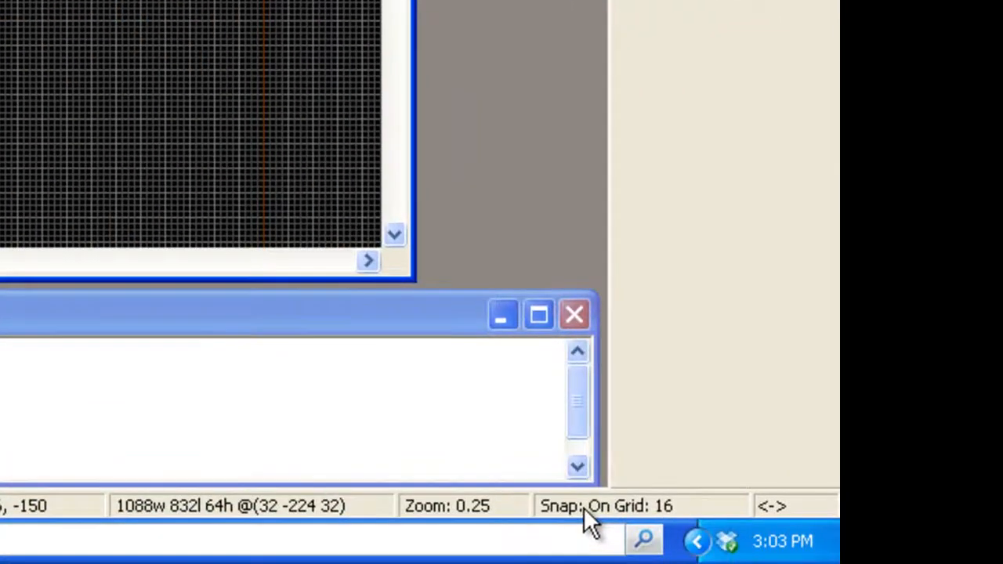
key(bracketright)
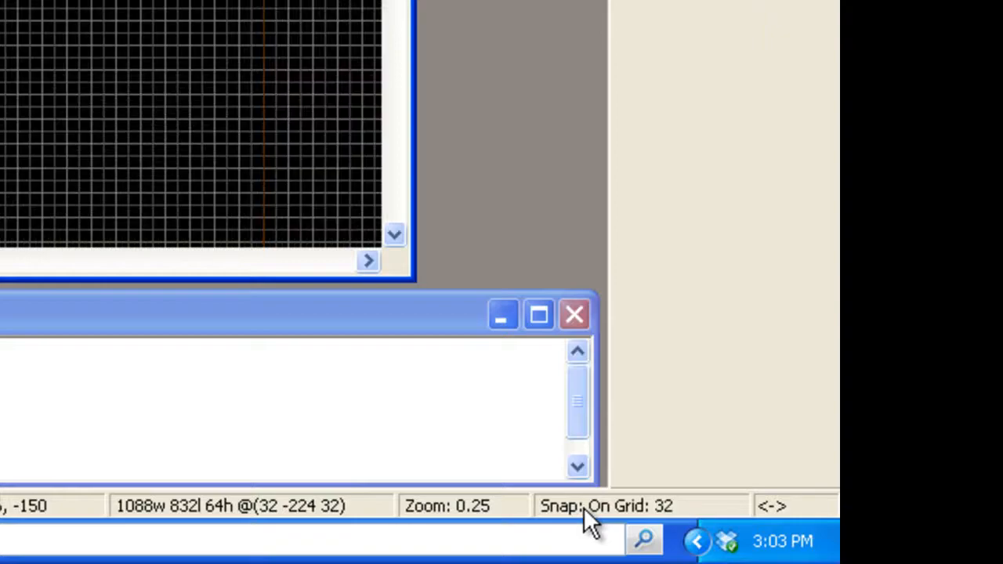
key(bracketright)
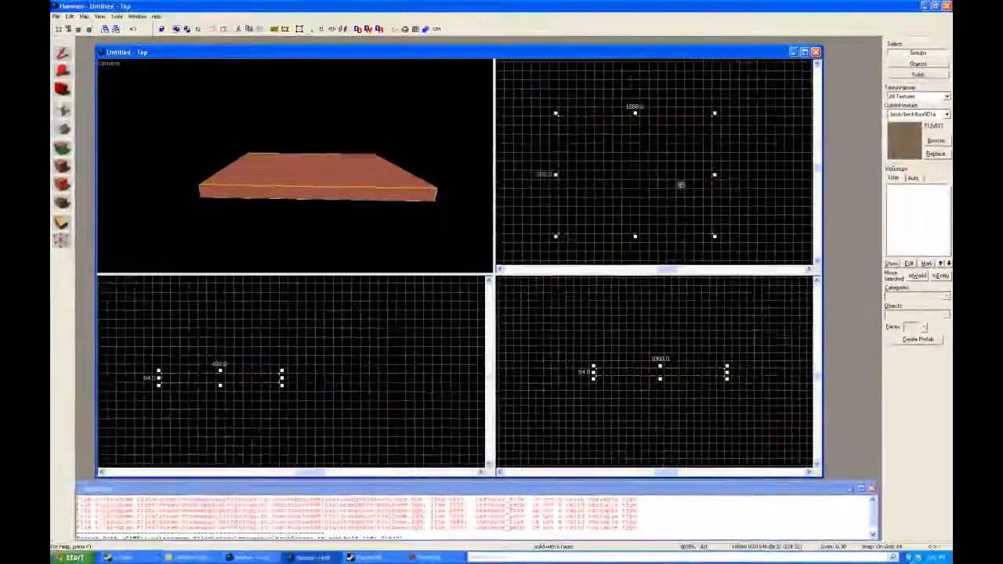
Step: Move the brush up 128 units in the top view and lower it 64 units in the right view
mouse_move(661, 151)
mouse_down()
mouse_move(674, 138)
mouse_move(665, 130)
mouse_up()
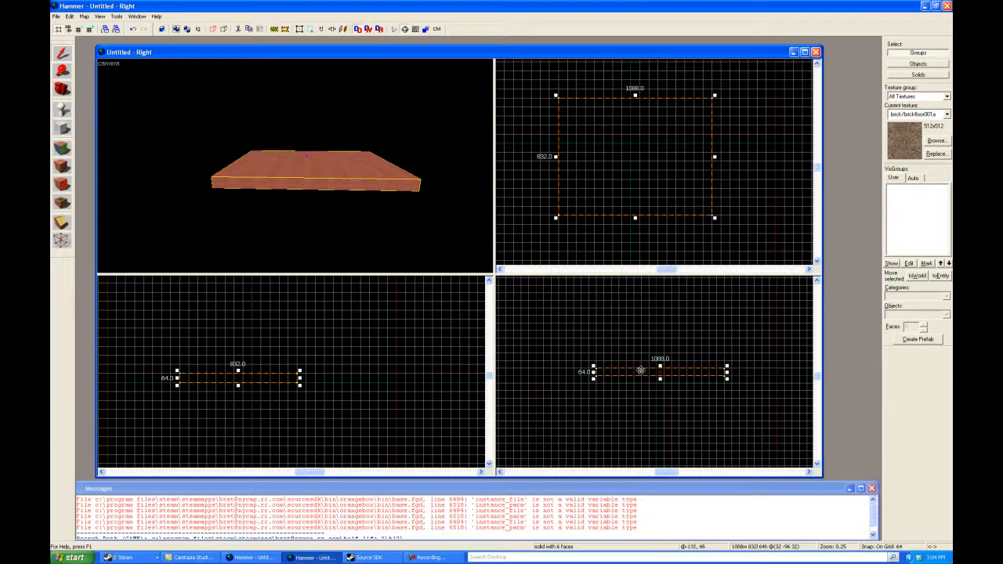
drag(637, 369, 639, 378)
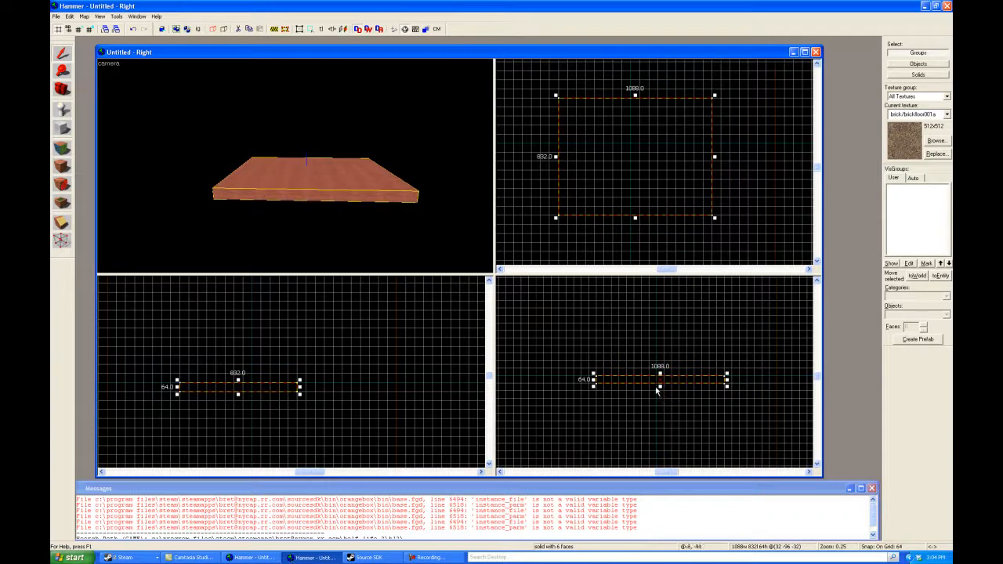
Step: In the maximized right view, move the brush down one grid square and back so its top meets the horizontal axis, and restore the four-viewport layout
key(shift+z)
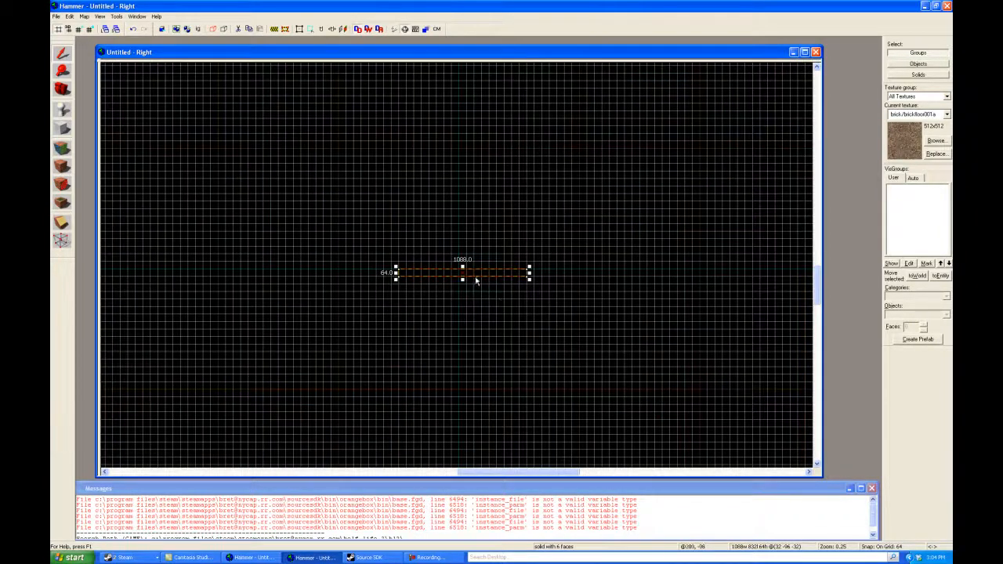
scroll(463, 272, up, 4)
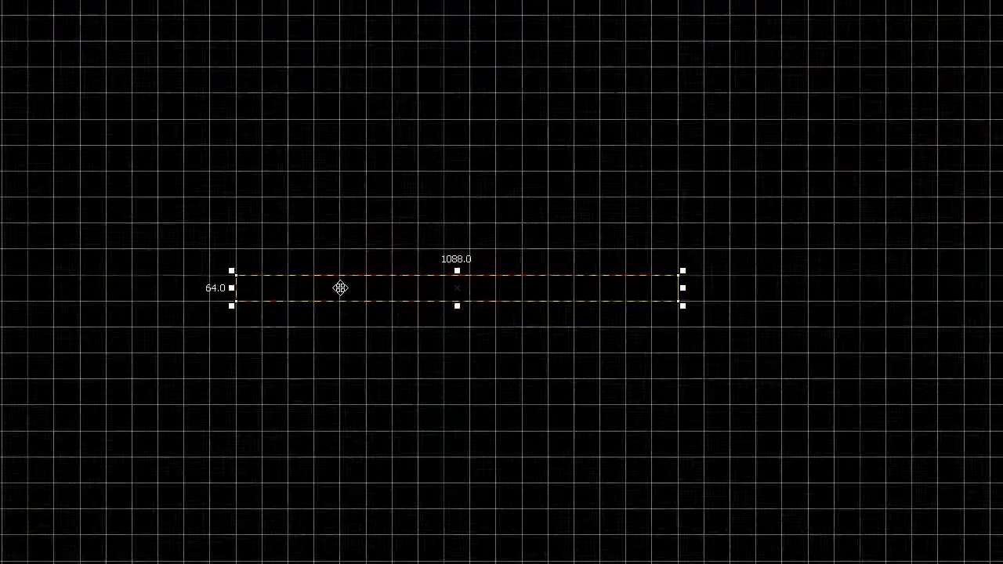
drag(340, 288, 337, 314)
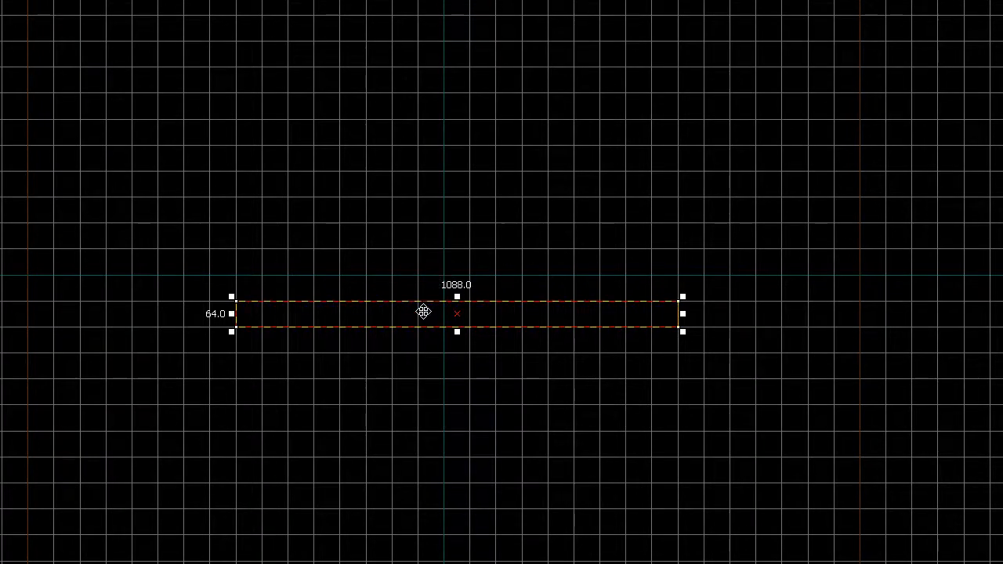
mouse_move(424, 310)
mouse_down()
mouse_move(425, 291)
mouse_move(447, 277)
mouse_up()
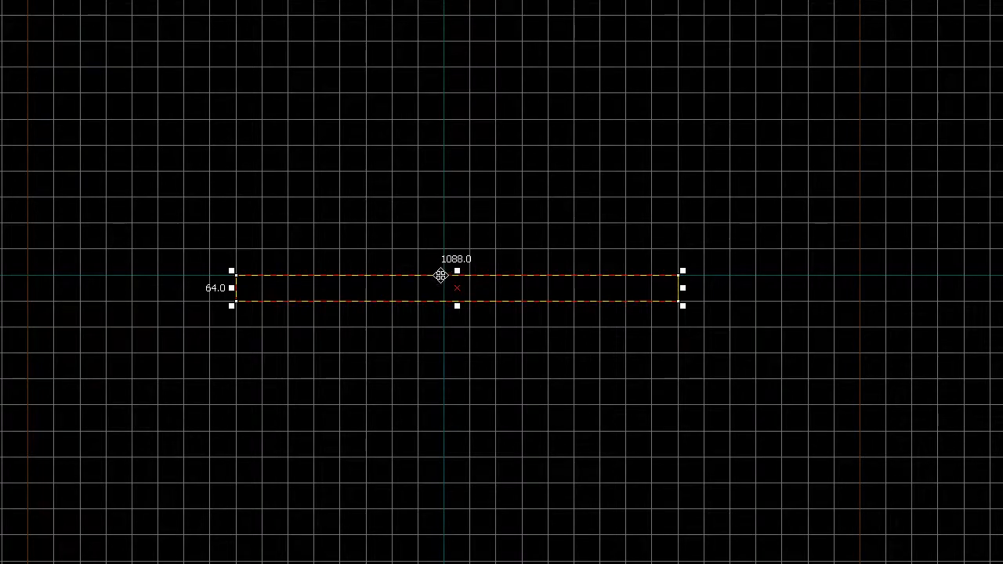
mouse_move(435, 285)
mouse_down()
mouse_move(435, 309)
mouse_move(432, 291)
mouse_up()
key(shift+z)
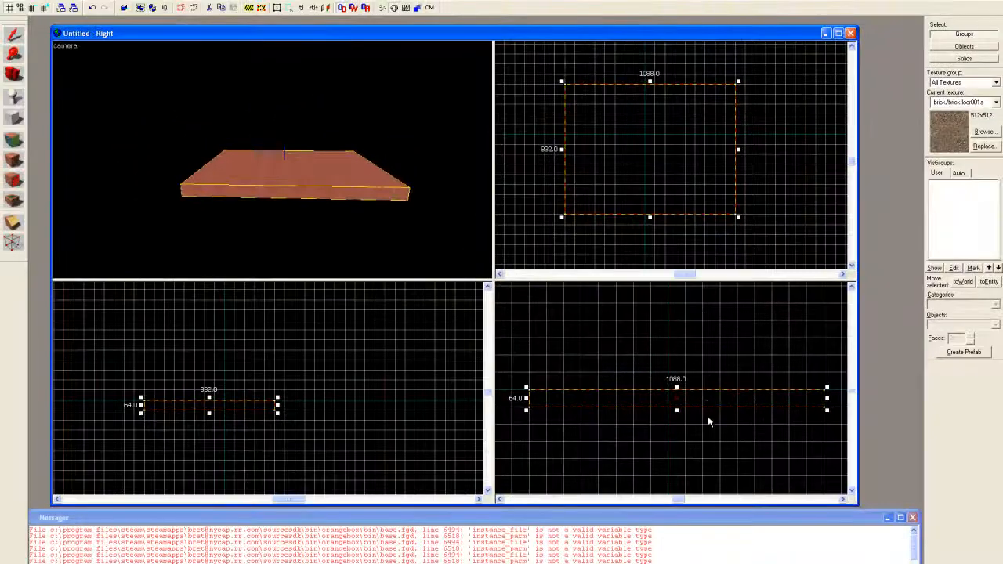
Step: Create two block walls, each 64 units thick and 512 high, at the floor's left and right ends in the right view
scroll(709, 422, down, 3)
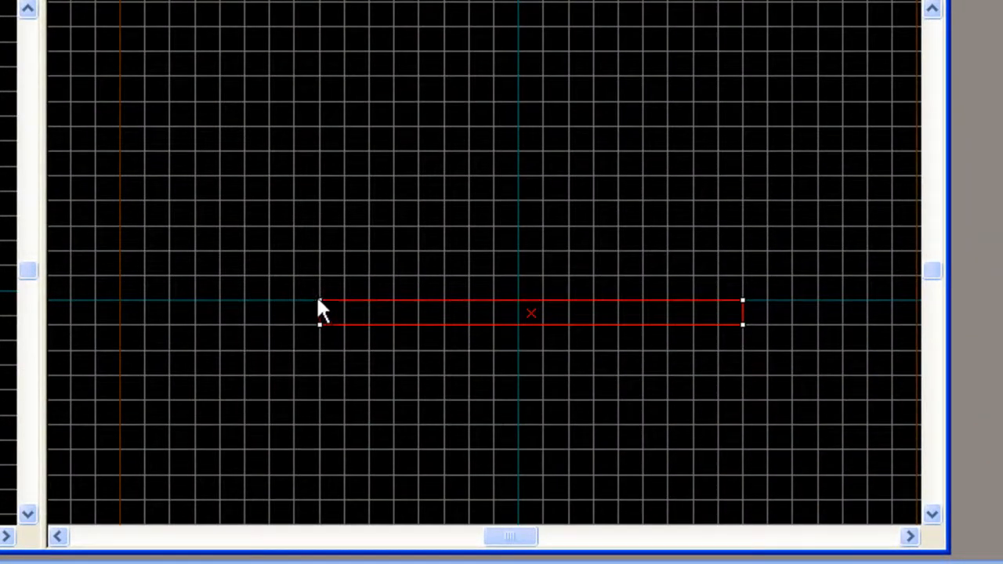
mouse_move(318, 300)
mouse_down()
mouse_move(305, 293)
mouse_move(289, 106)
mouse_up()
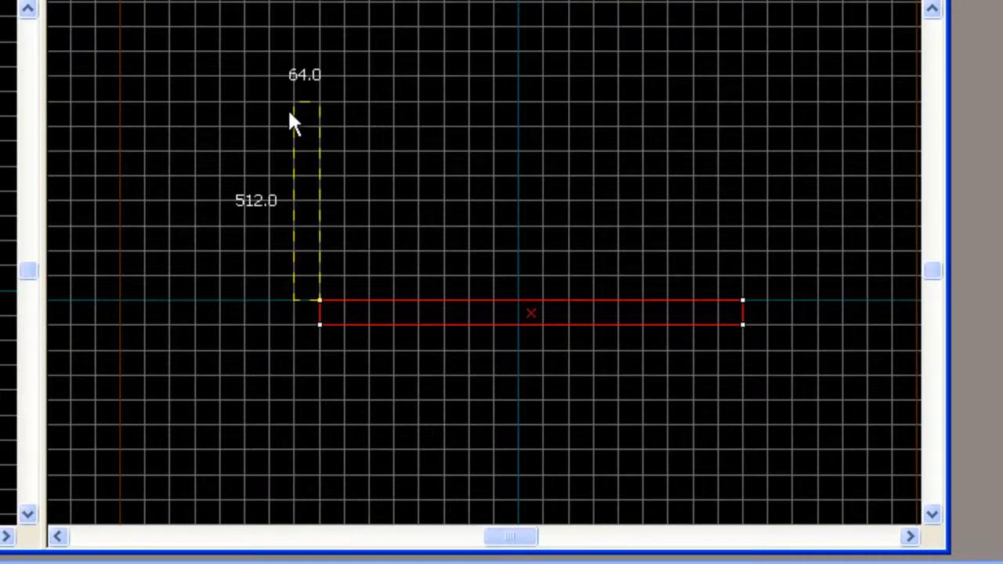
drag(290, 116, 290, 116)
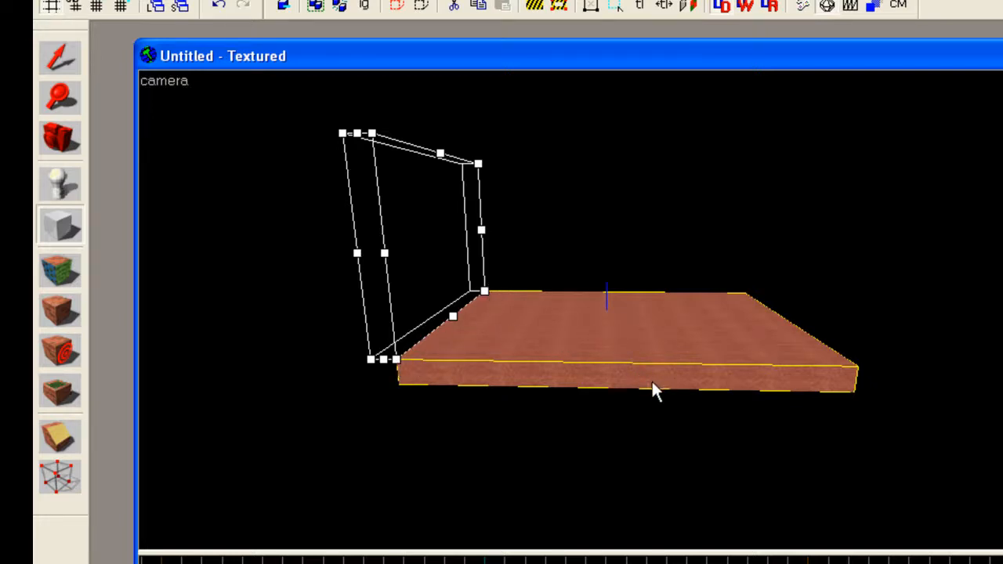
key(Return)
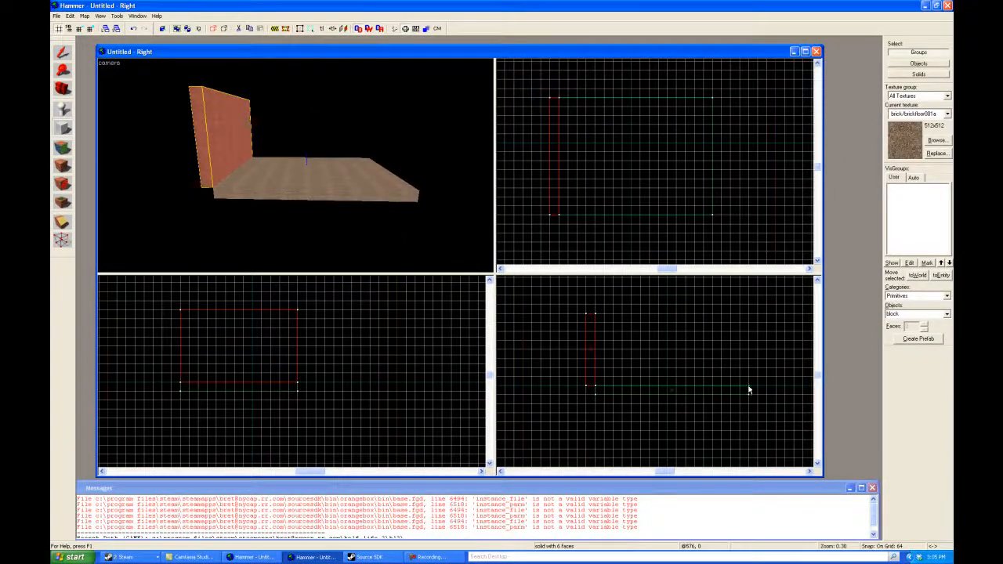
mouse_move(749, 390)
mouse_down()
mouse_move(760, 390)
mouse_move(755, 315)
mouse_up()
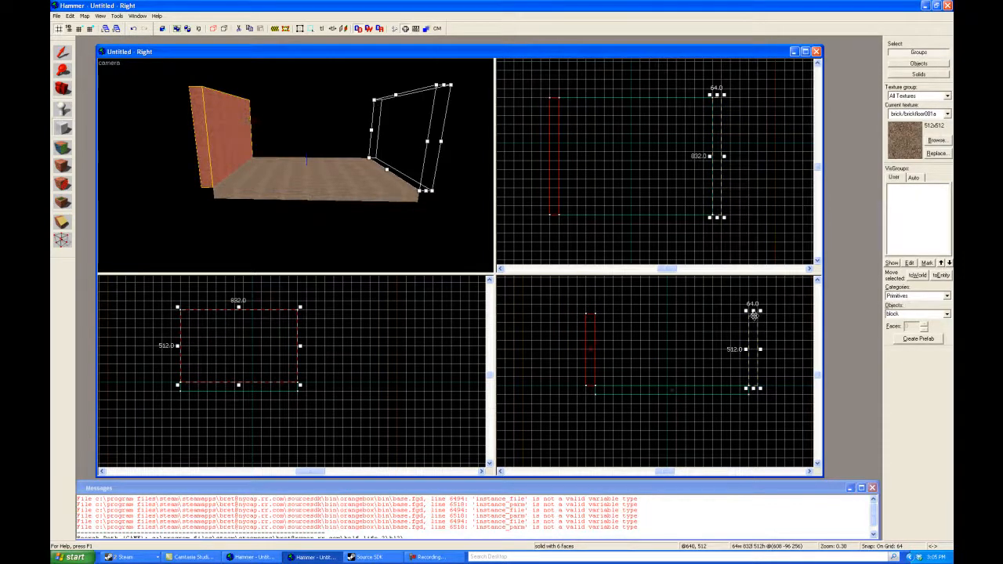
key(Return)
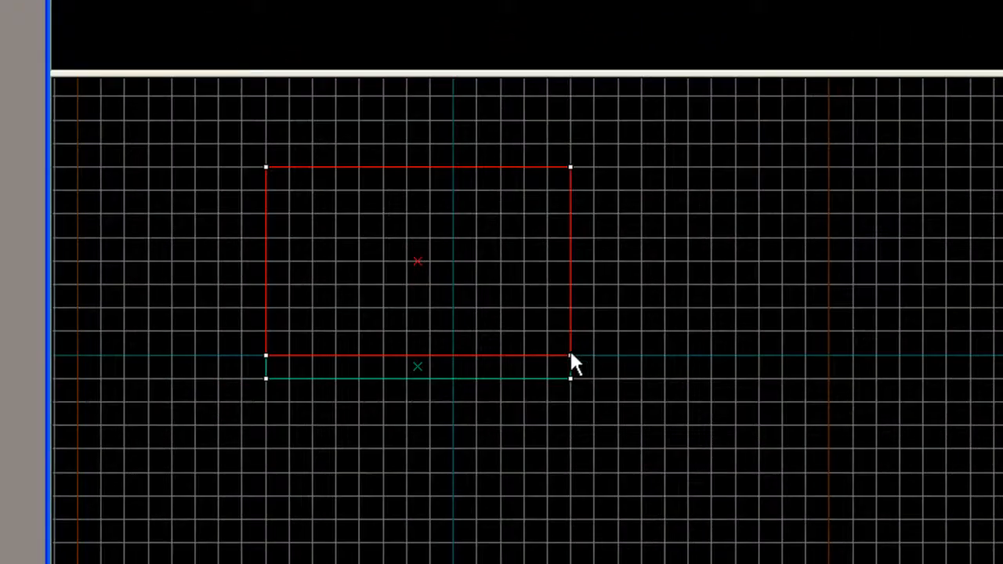
Step: Create 64-unit-thick, 512-unit-high block walls for the floor's two open sides in the front view, moving the second one grid square to meet the floor
mouse_move(571, 353)
mouse_down()
mouse_move(587, 352)
mouse_move(591, 330)
mouse_move(596, 168)
mouse_up()
key(Return)
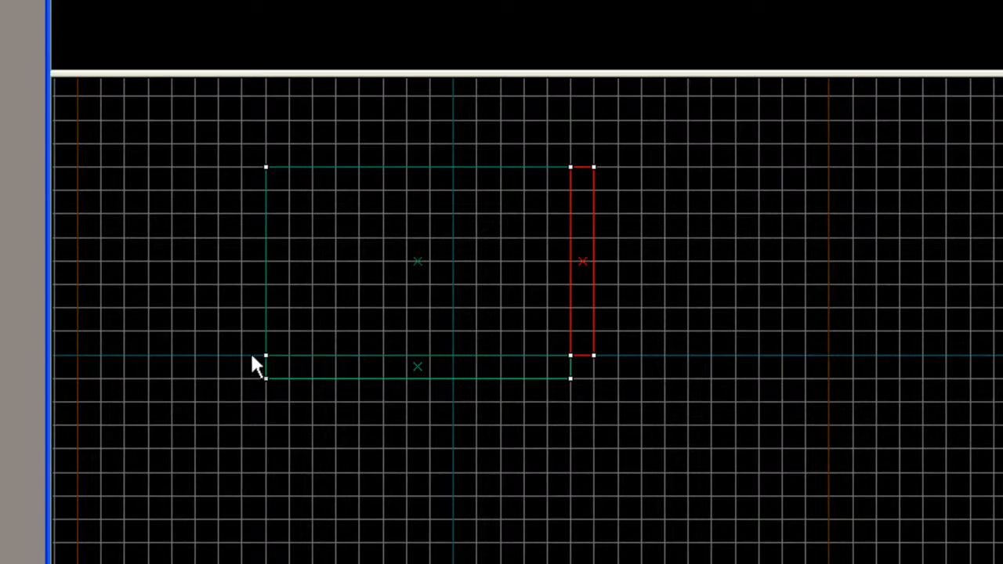
drag(242, 354, 208, 178)
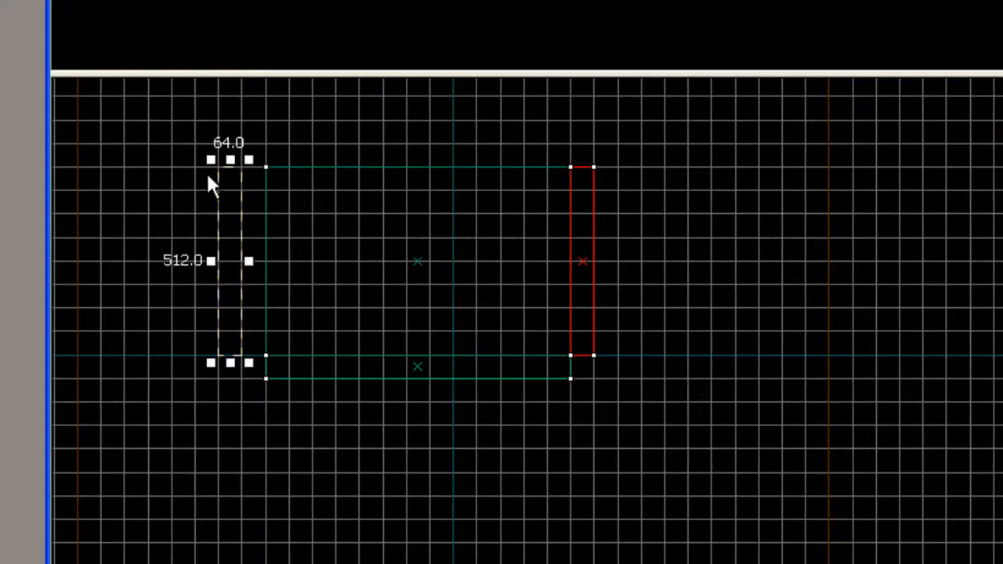
key(Return)
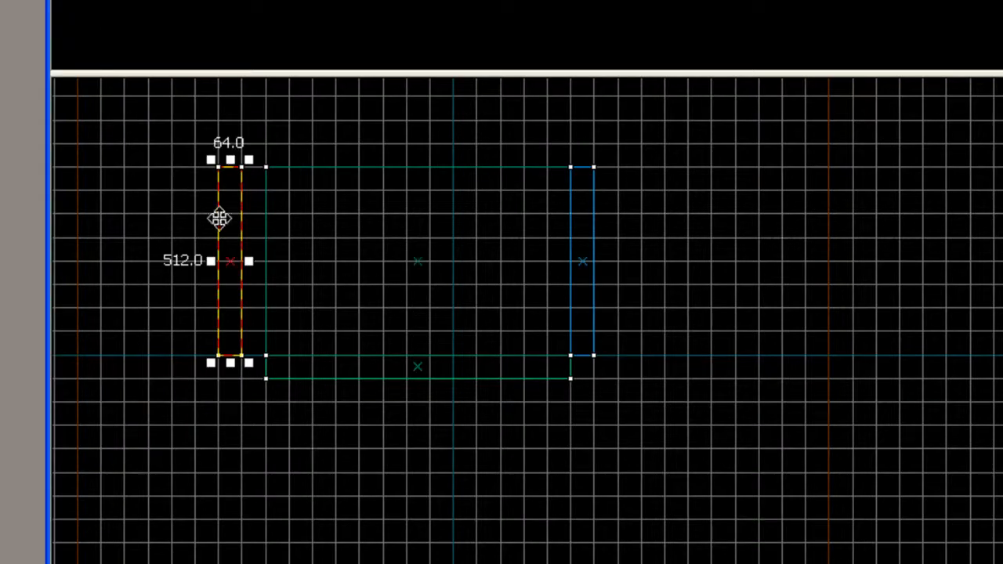
drag(221, 219, 244, 222)
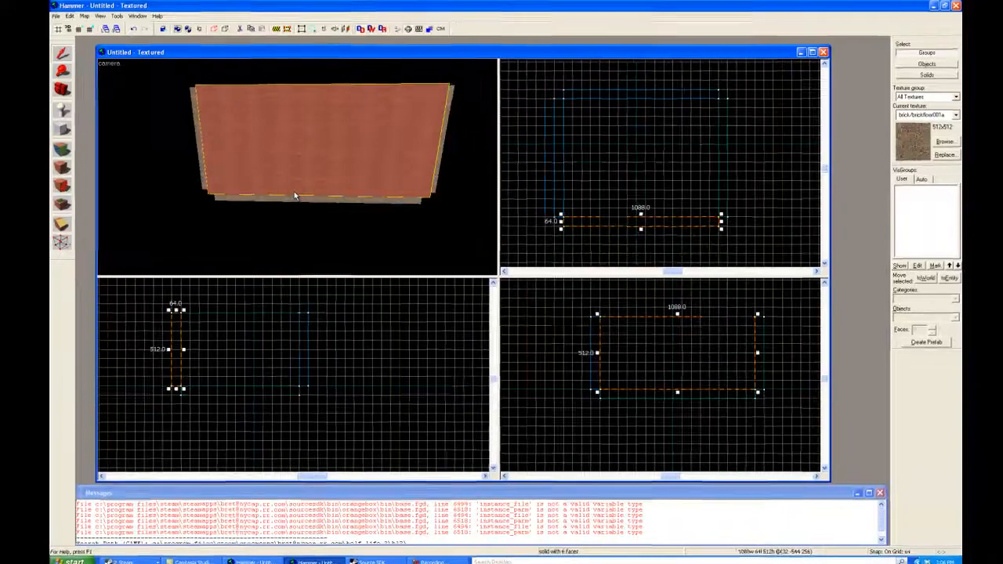
Step: Create a 64-unit-thick ceiling block resting on top of the walls, covering the same width and length as the floor
key(z)
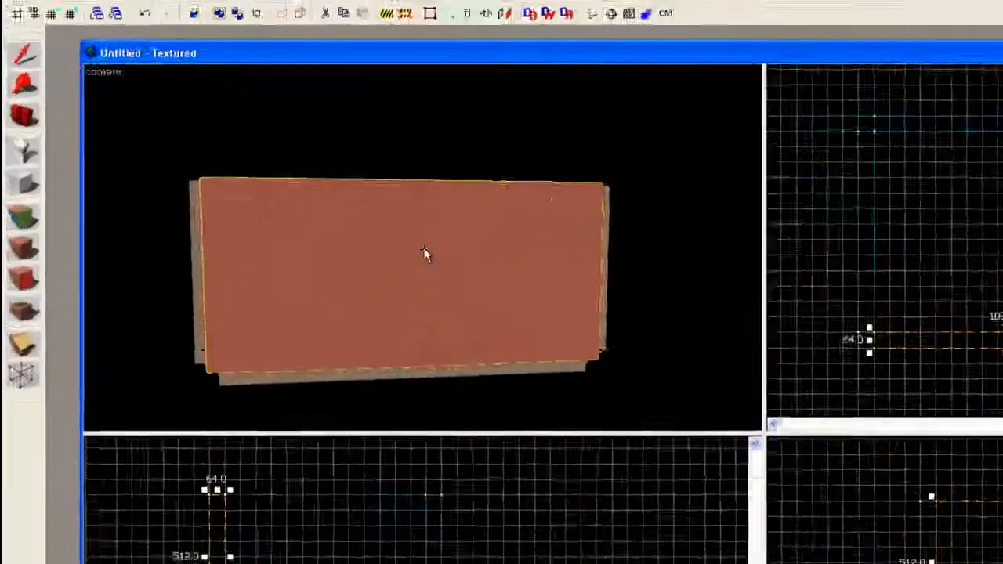
key(w)
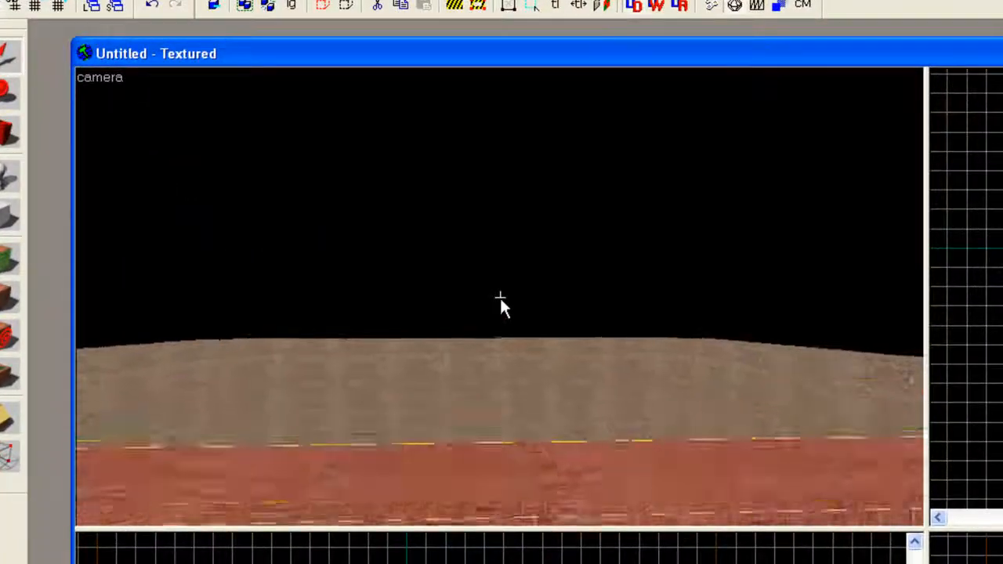
key(w)
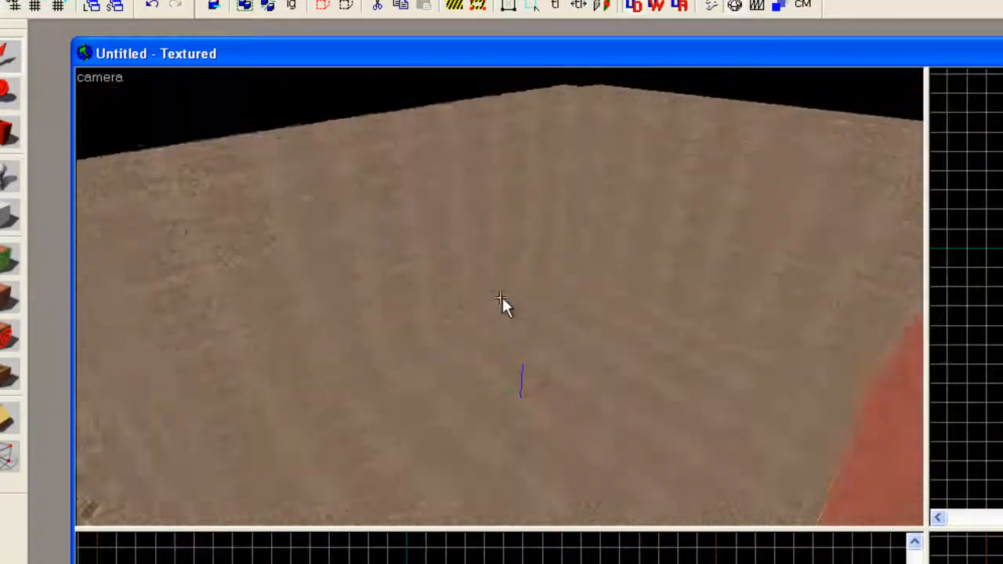
key(s)
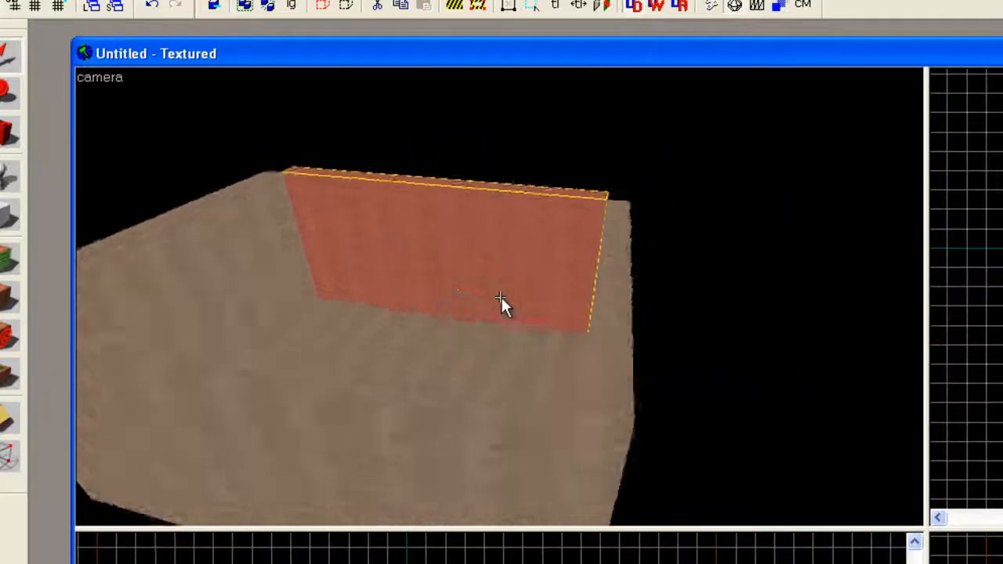
key(a)
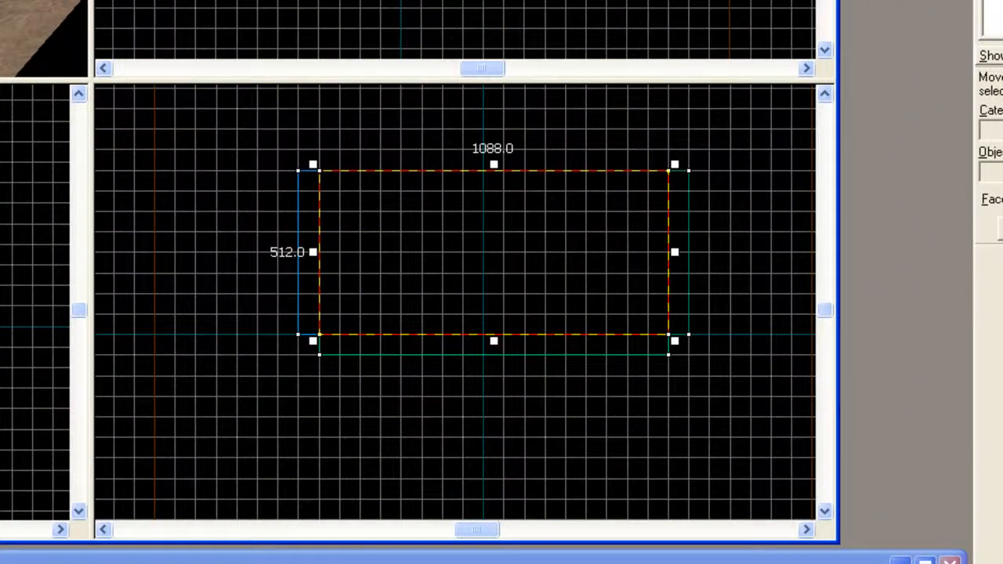
key(Return)
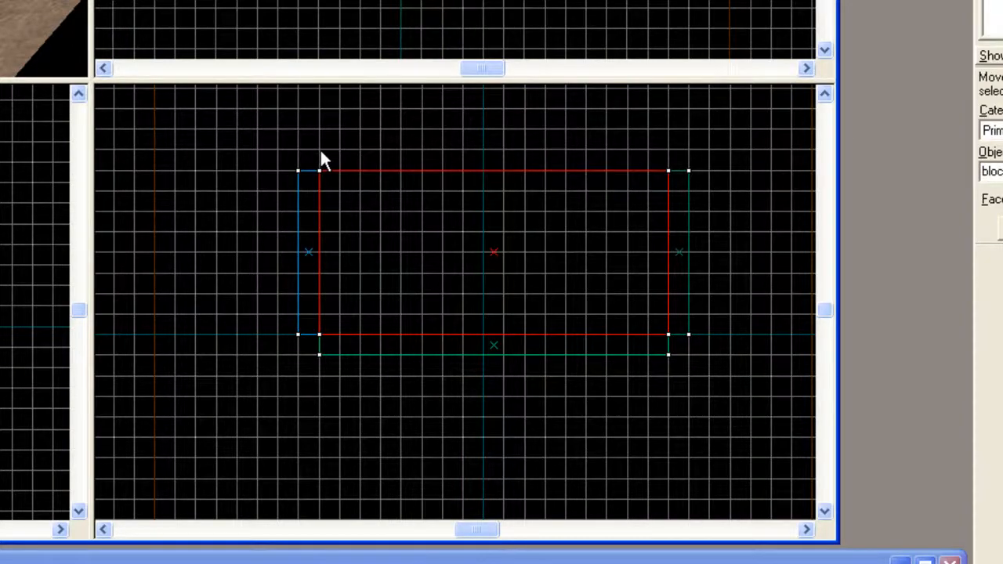
drag(319, 148, 652, 175)
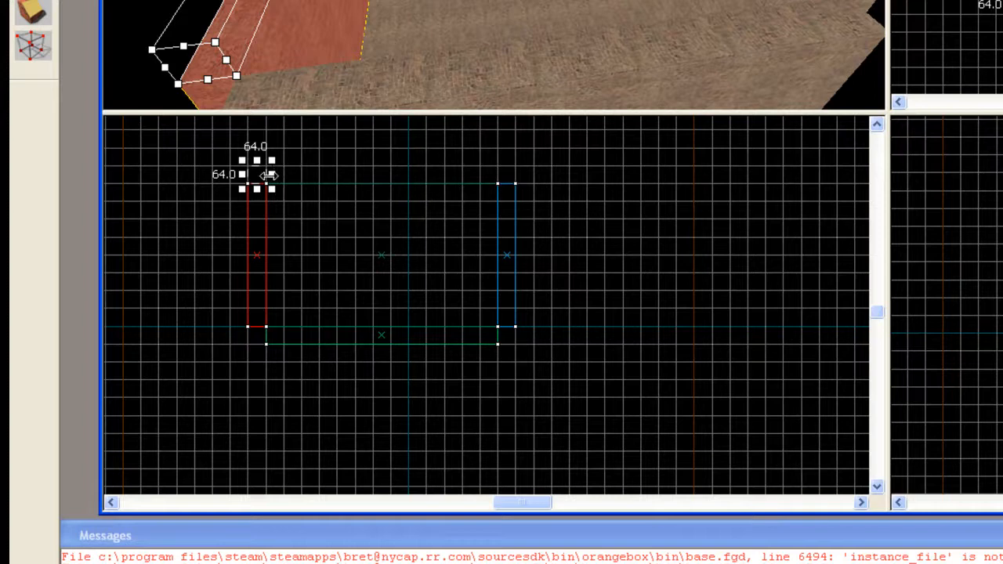
drag(269, 174, 487, 183)
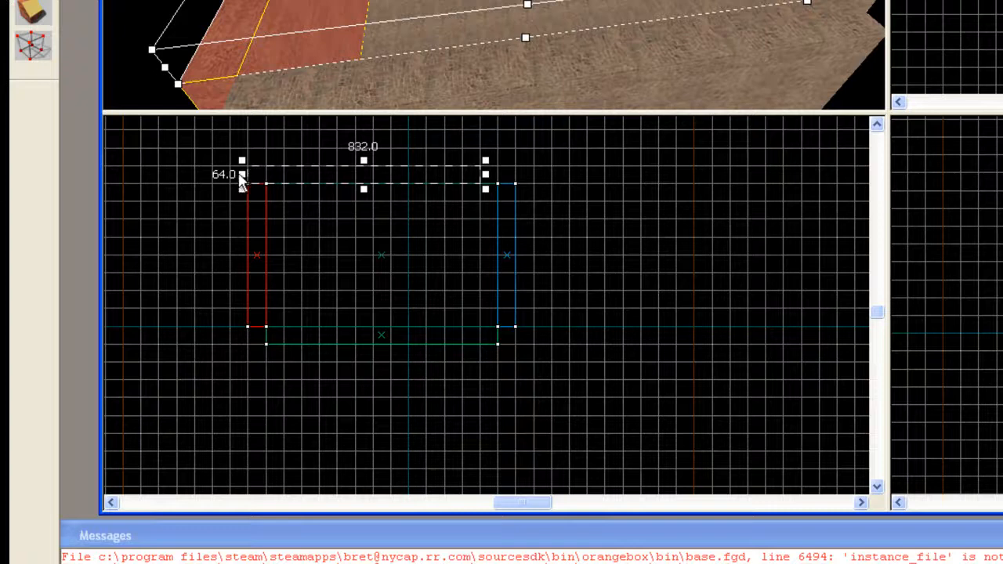
drag(242, 174, 252, 174)
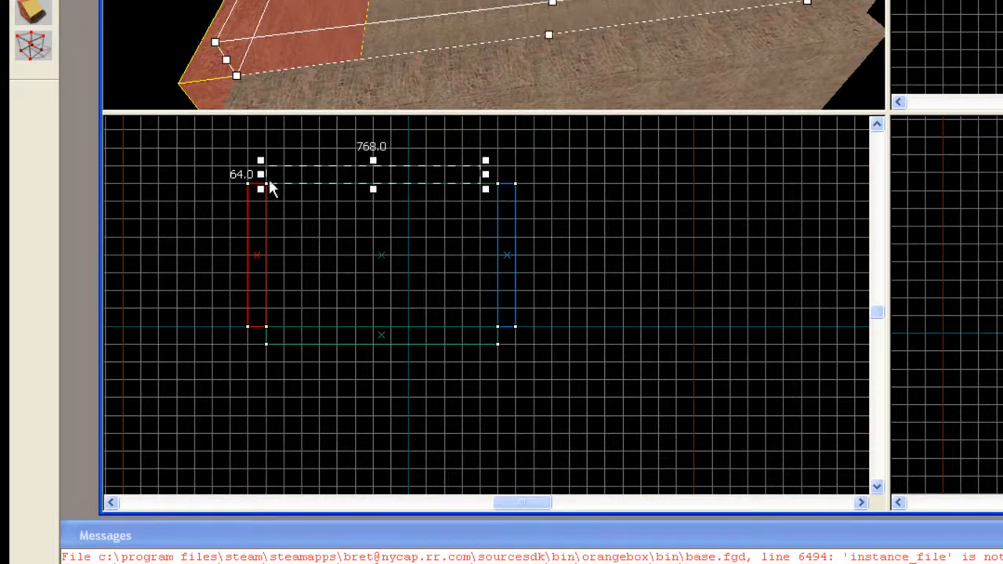
drag(486, 172, 503, 174)
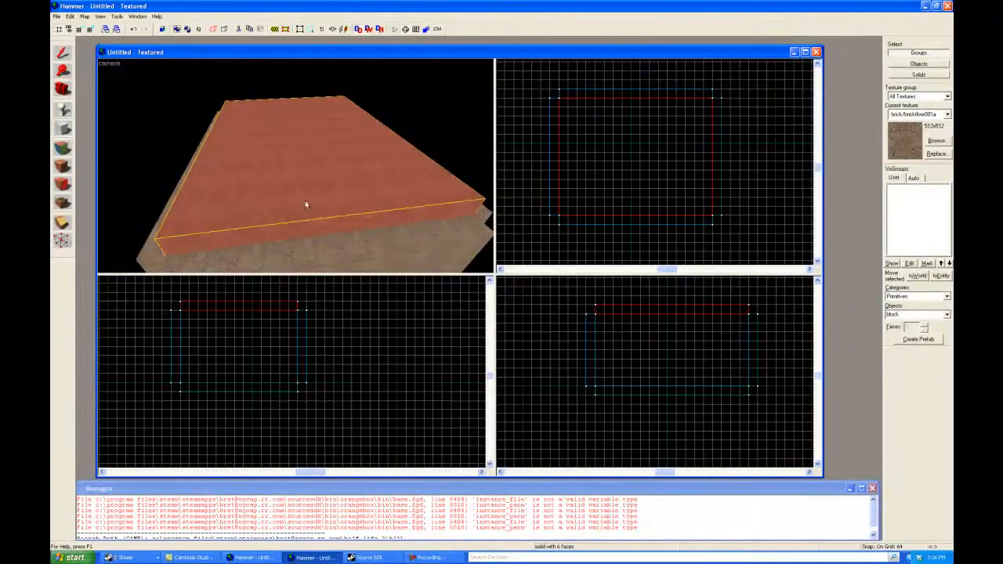
Step: Place an info_player_start entity on the floor inside the room in the camera view
drag(304, 200, 296, 165)
key(w)
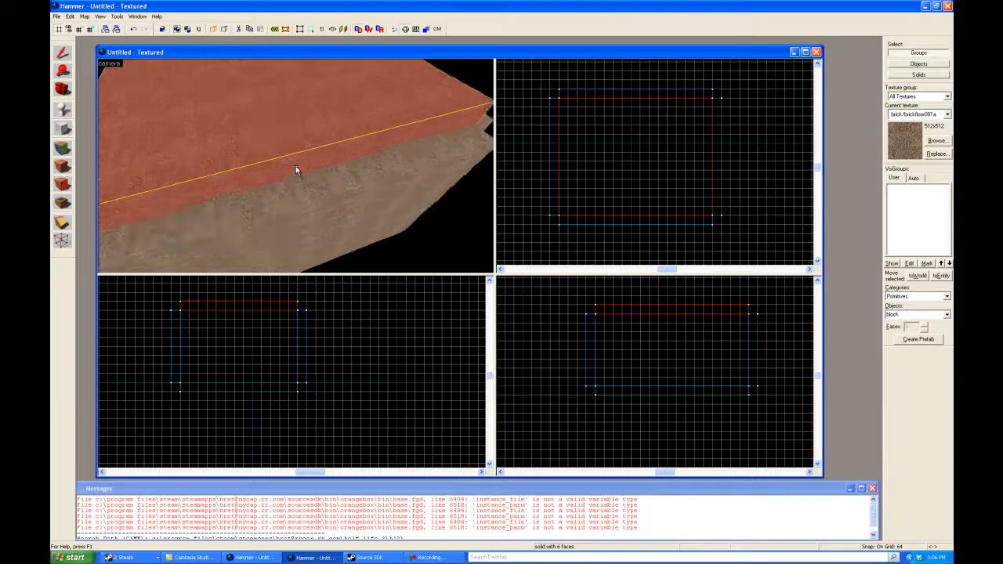
key(a)
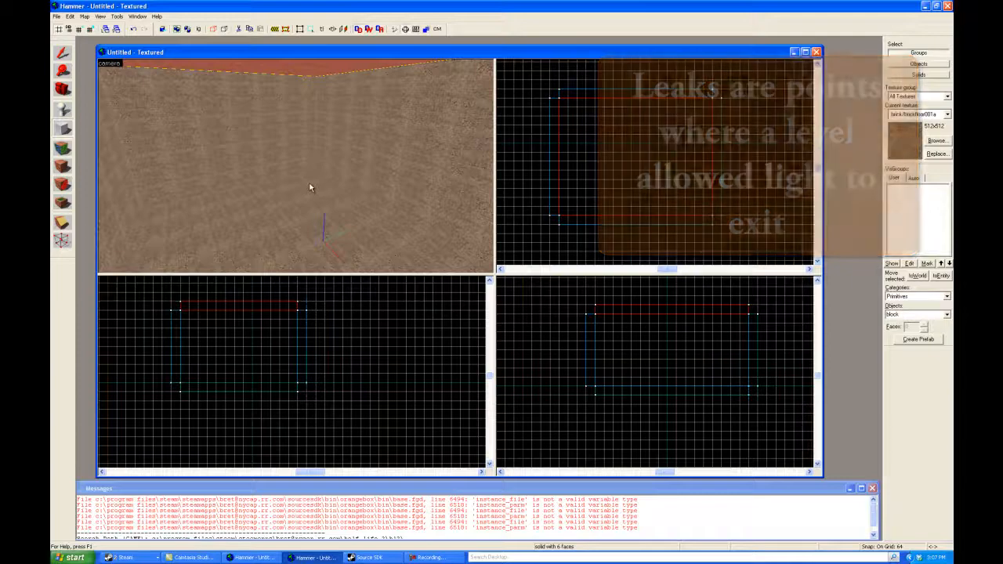
key(z)
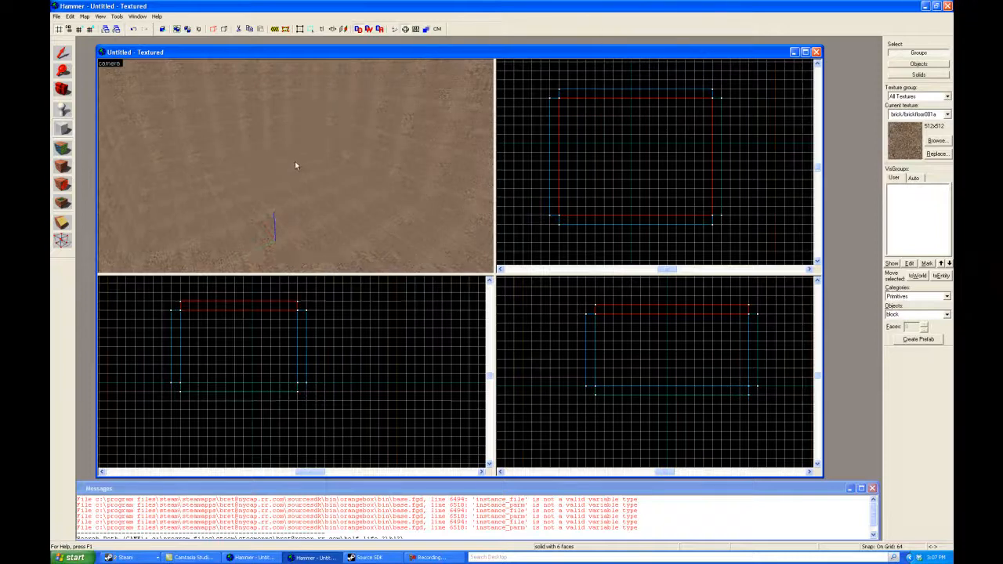
key(z)
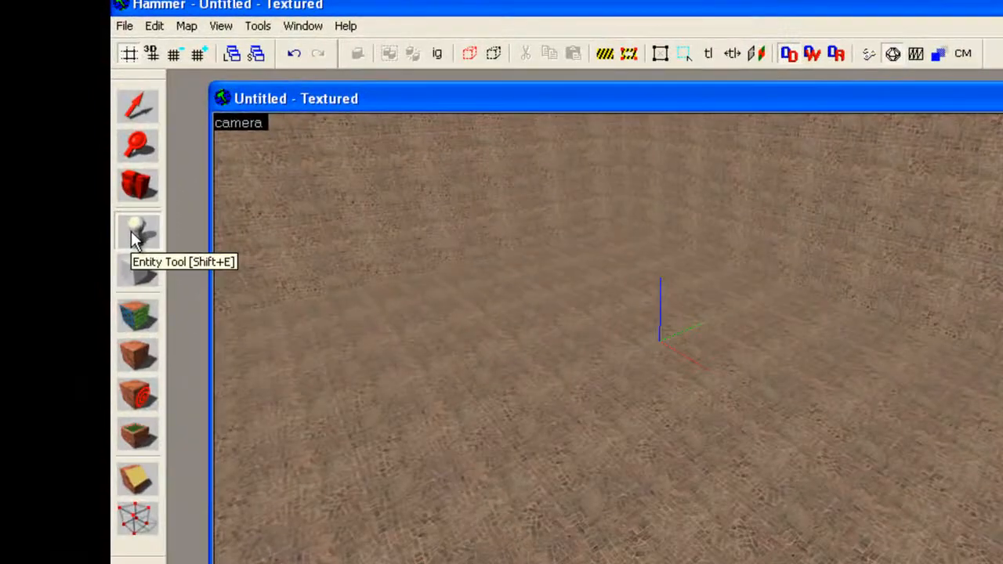
click(136, 232)
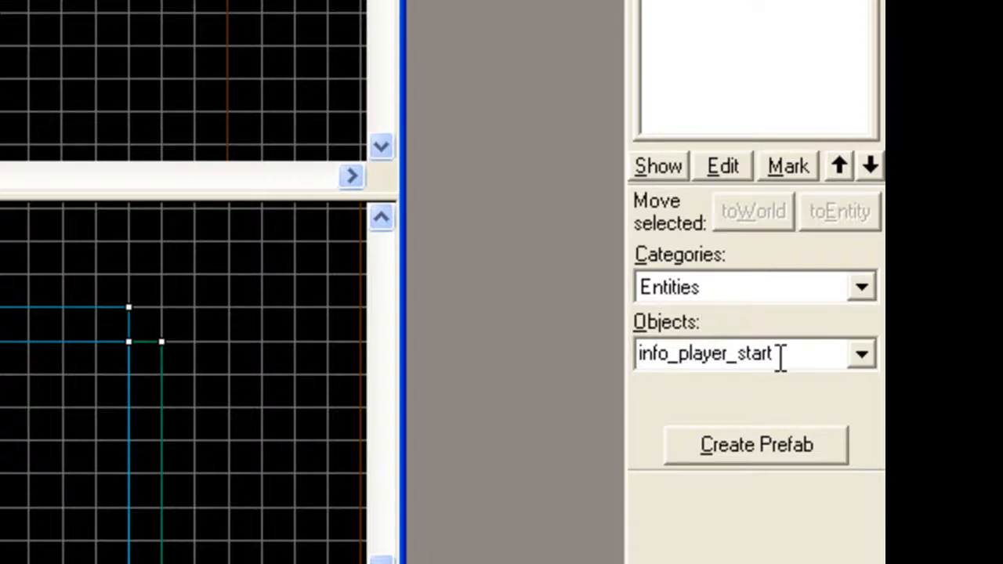
click(860, 357)
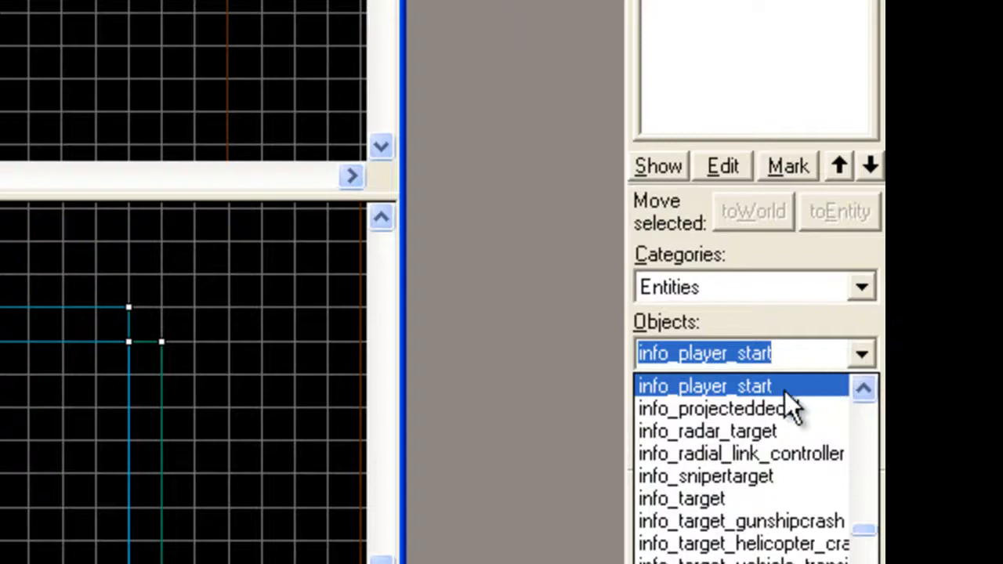
click(779, 385)
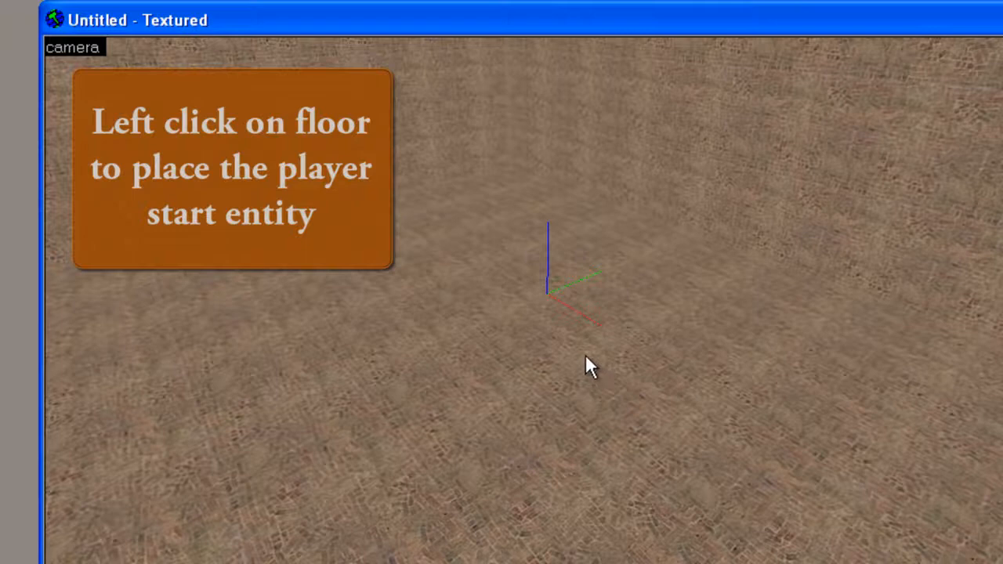
click(585, 356)
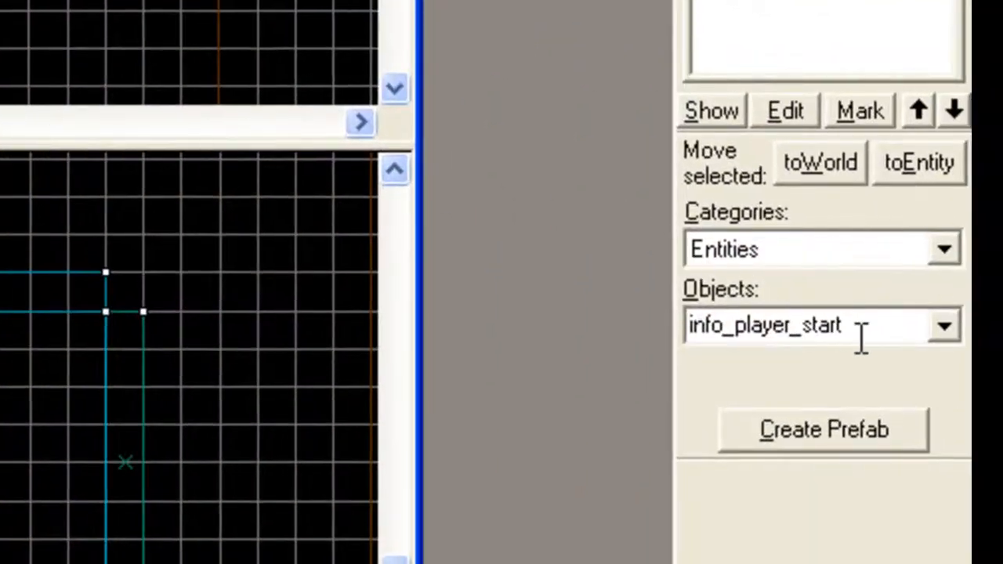
Step: Place a light entity on the floor beside the player start and raise it above the player's head in the side view
double_click(862, 337)
text(light)
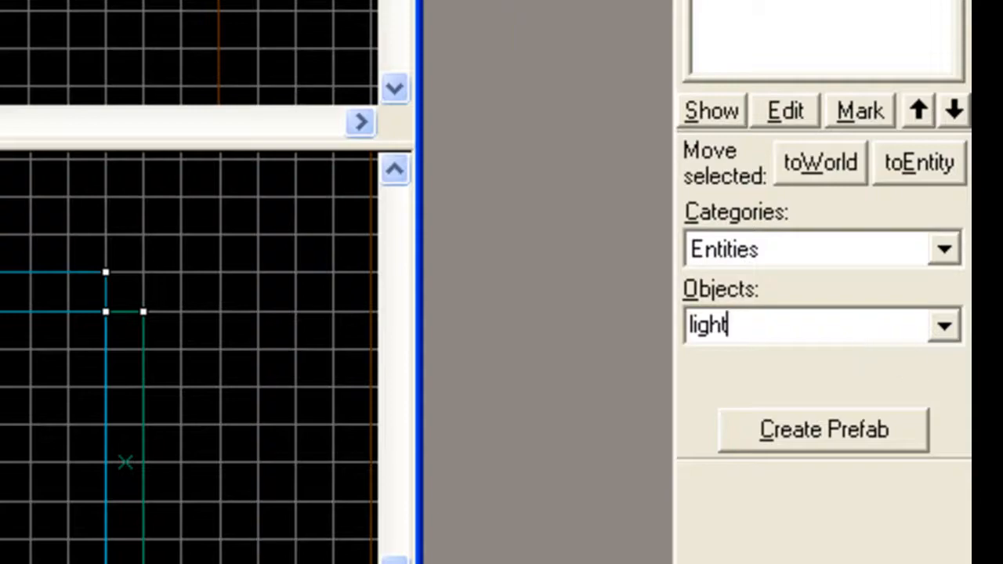
click(945, 328)
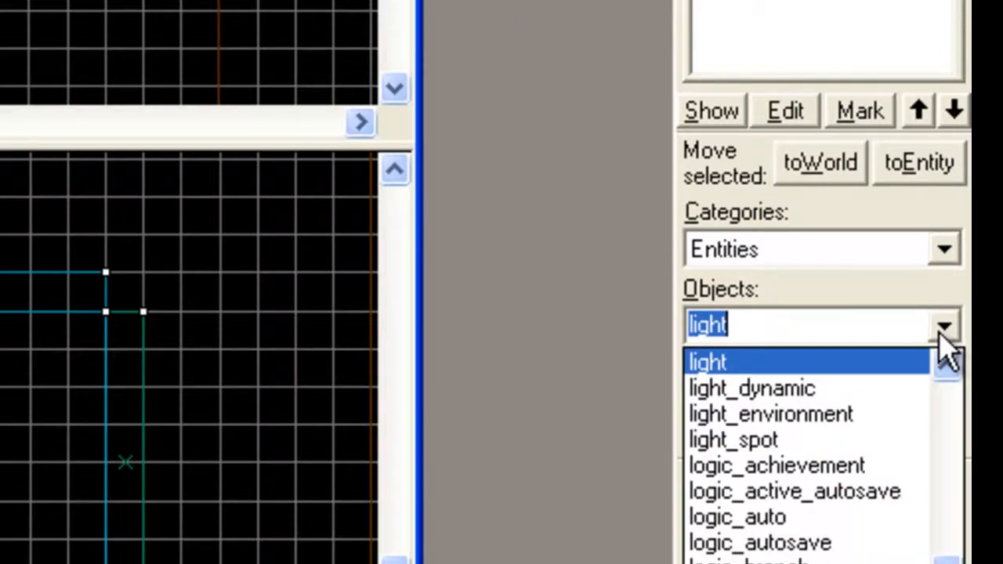
click(866, 363)
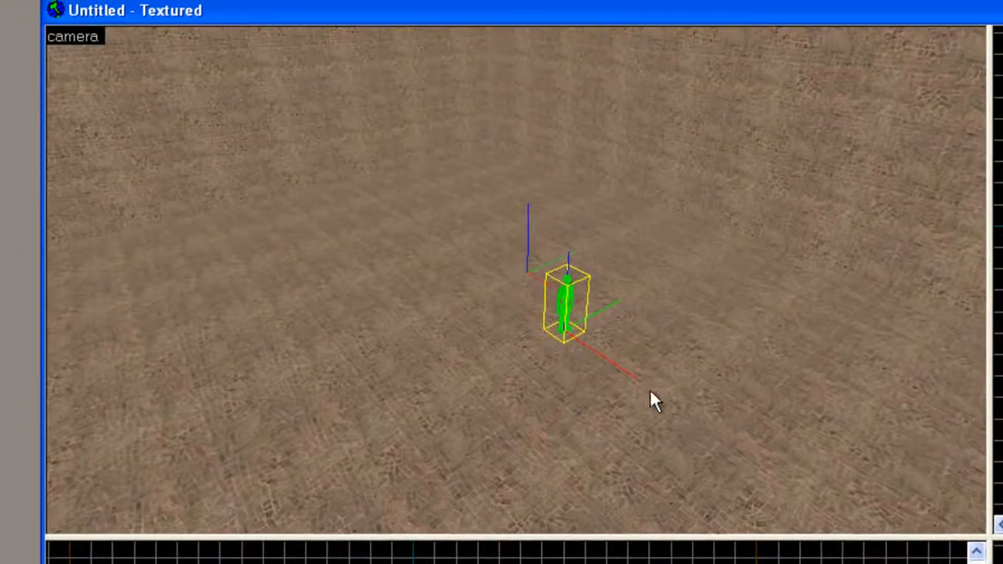
click(509, 358)
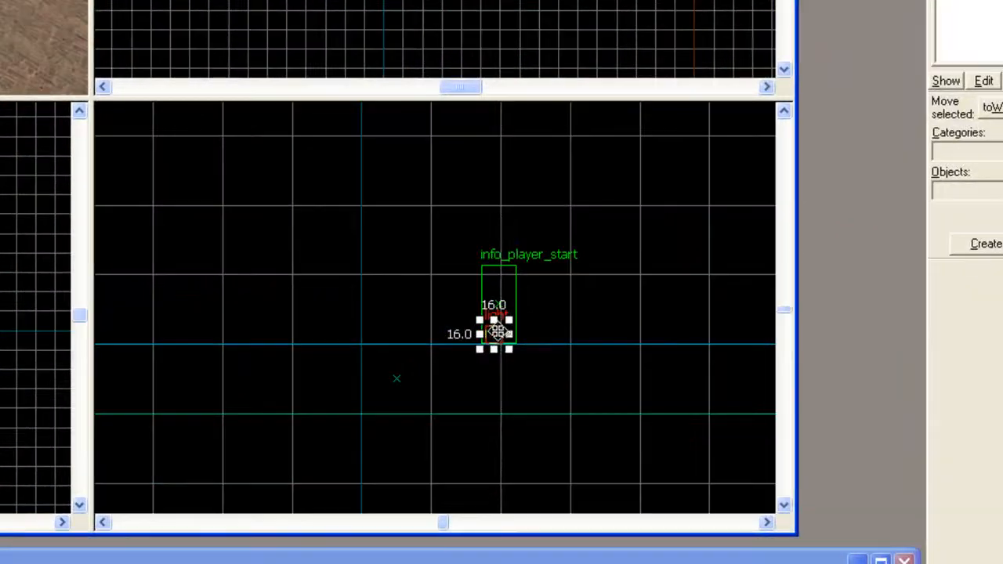
drag(492, 327, 491, 219)
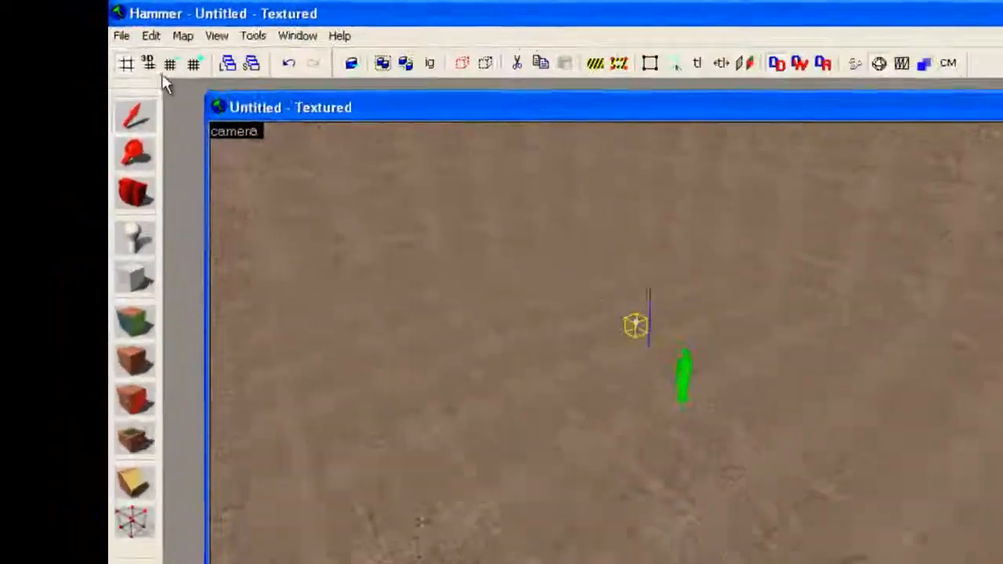
Step: Save the map as myfirstroom.vmf in the mapsrc folder
click(134, 47)
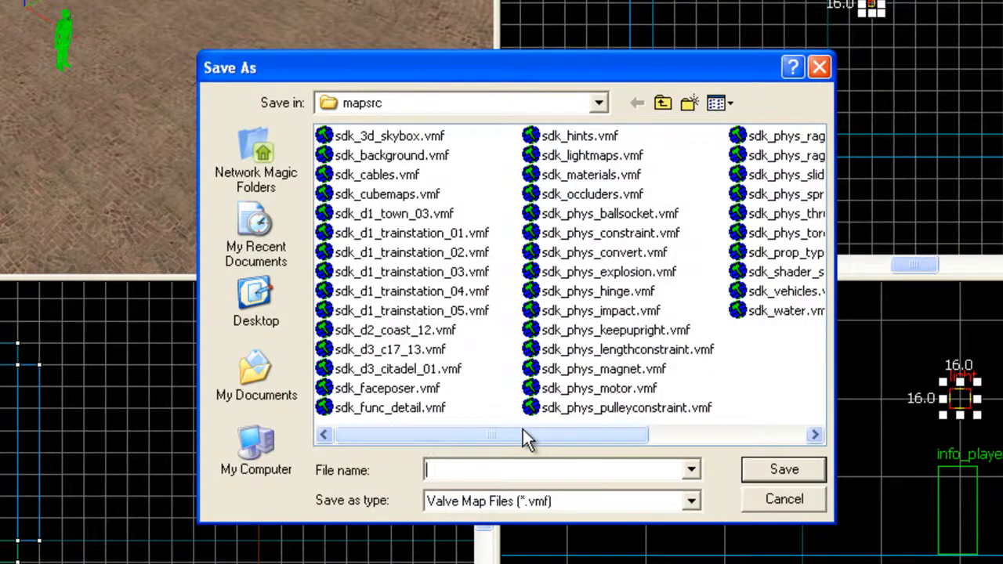
text(myfi)
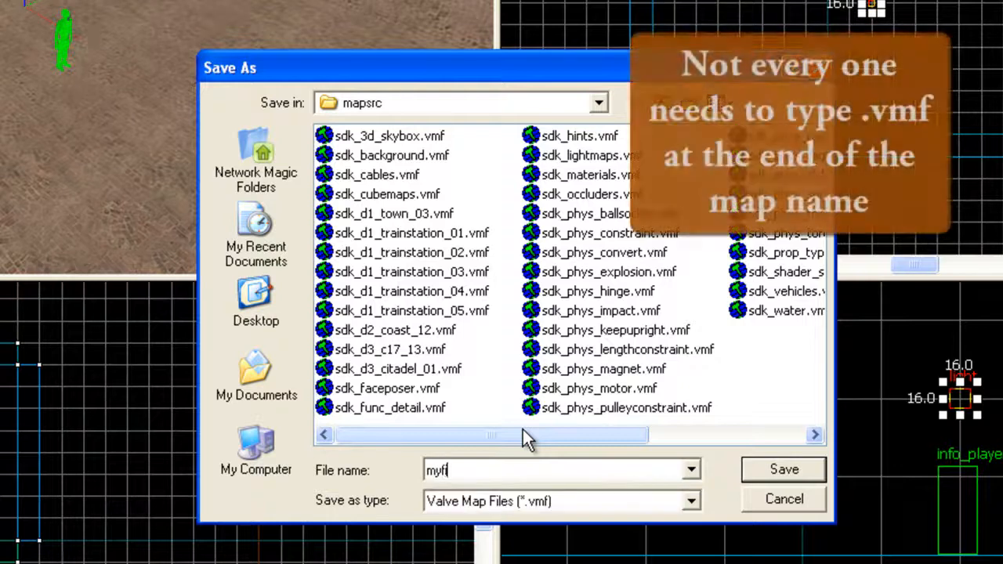
text(rstroom)
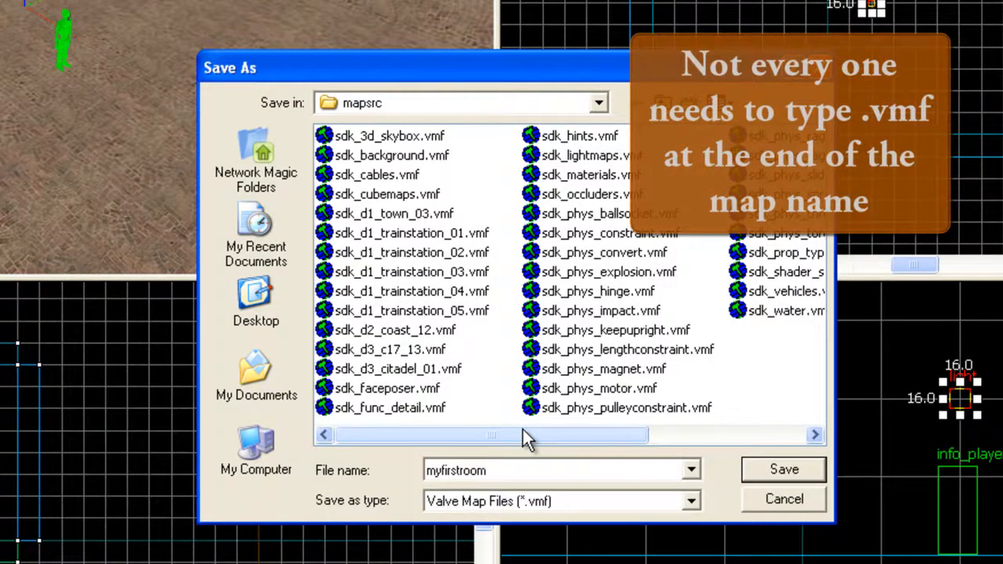
text(.vmf)
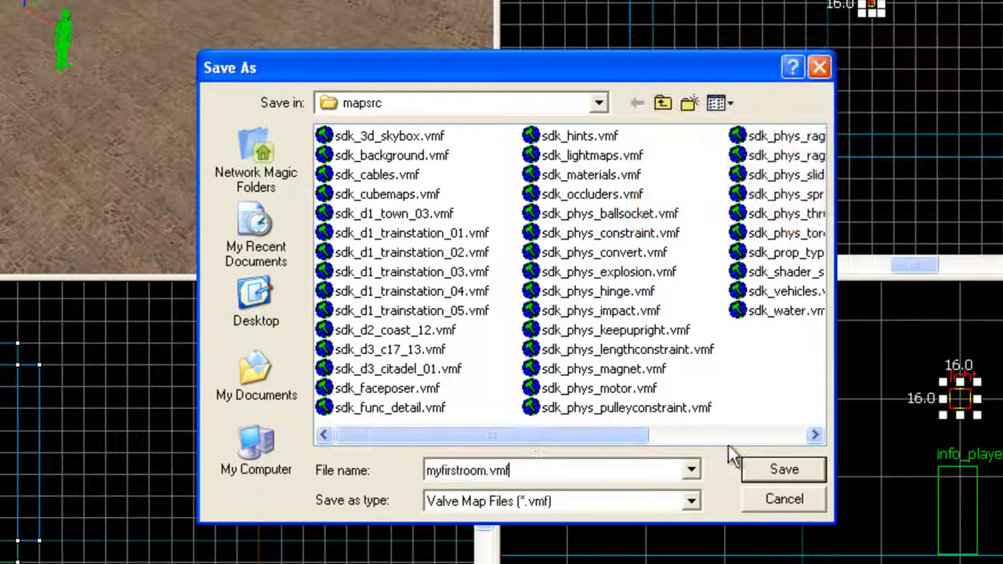
click(780, 470)
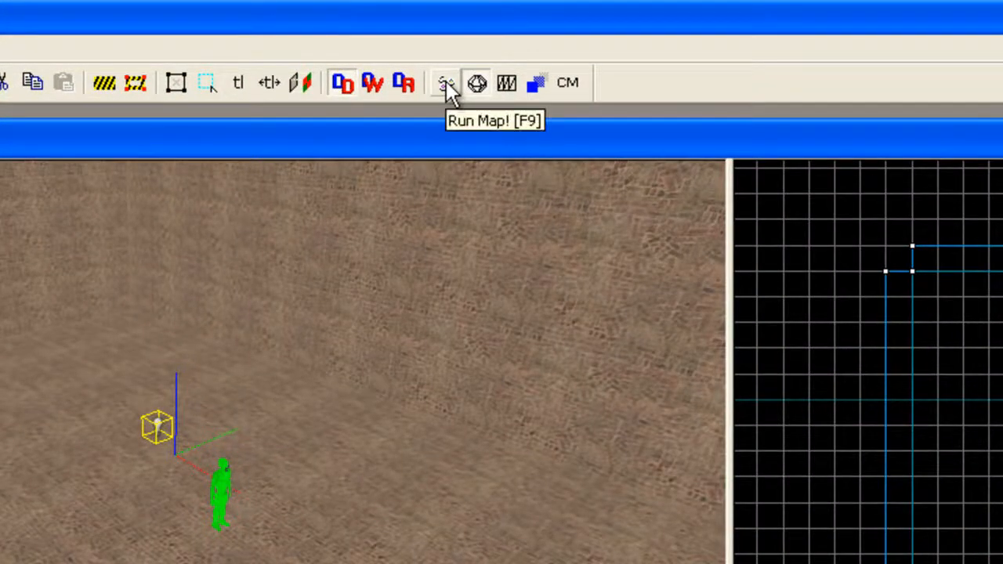
Step: Open the Run Map compile settings and reposition the dialog over the viewports
click(446, 80)
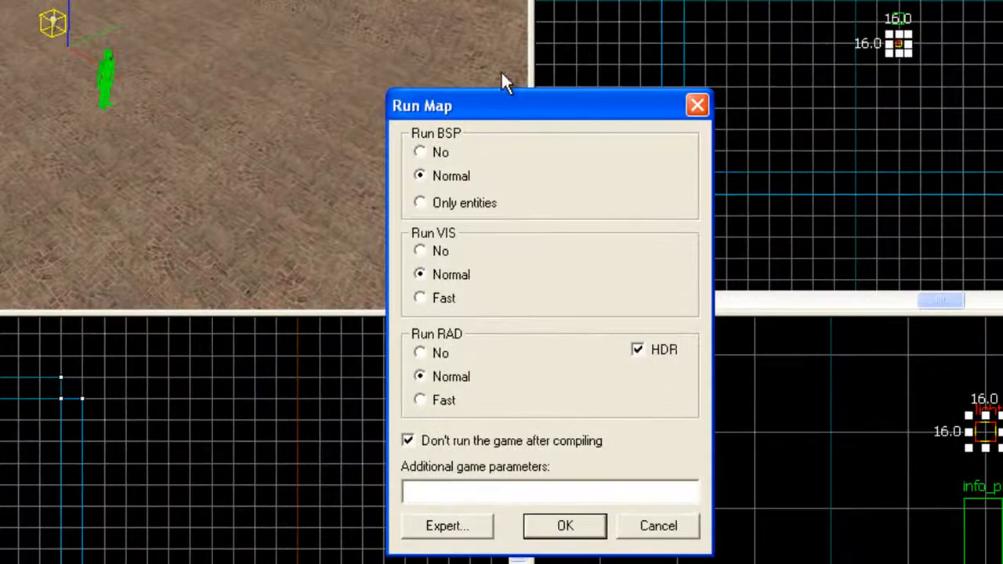
drag(522, 117, 465, 81)
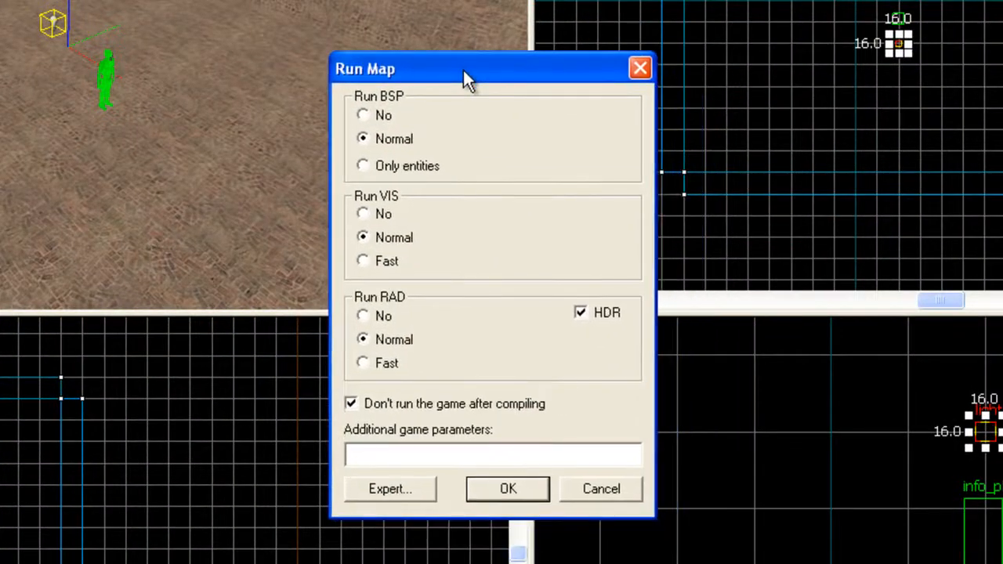